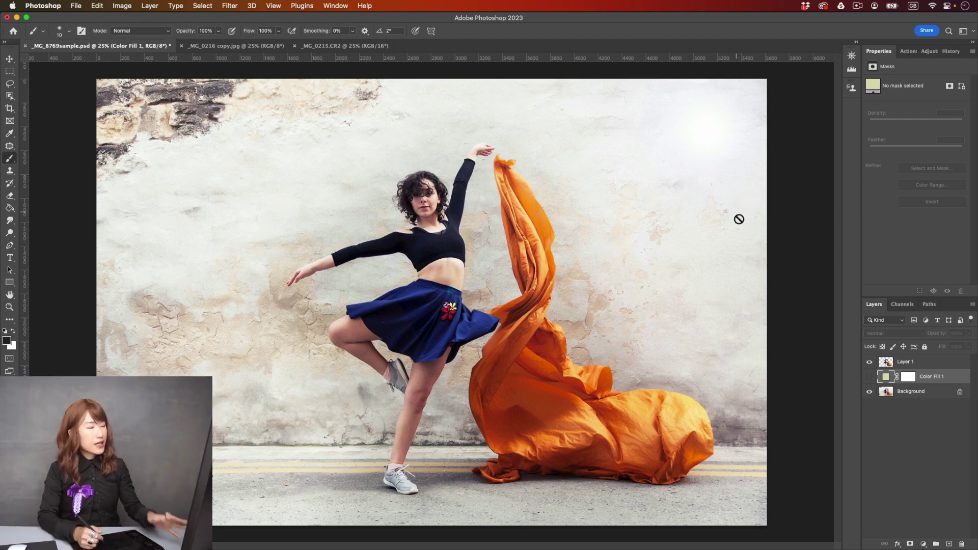
# - Compare the empty rocks photo with the one showing the man, then return to the dancer file
pyautogui.click(246, 47)
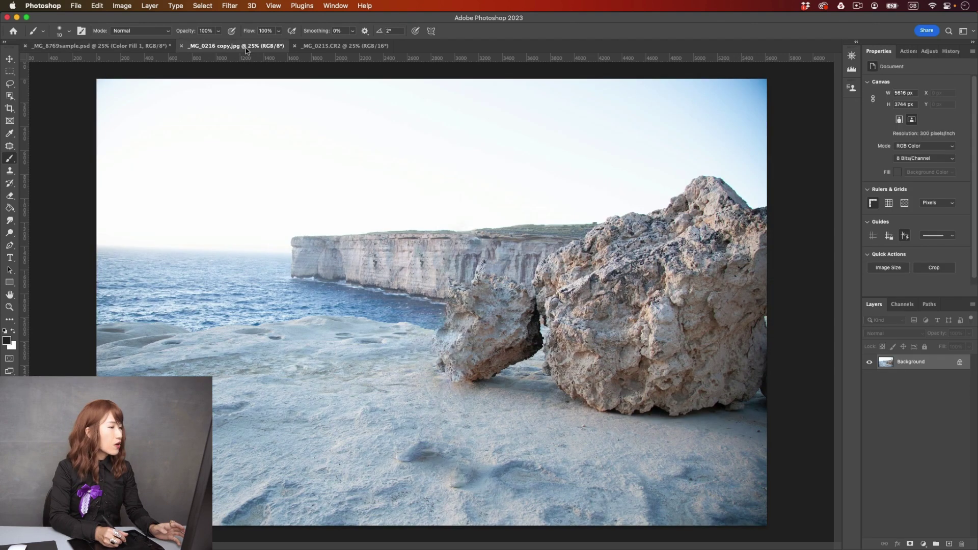
pyautogui.click(321, 48)
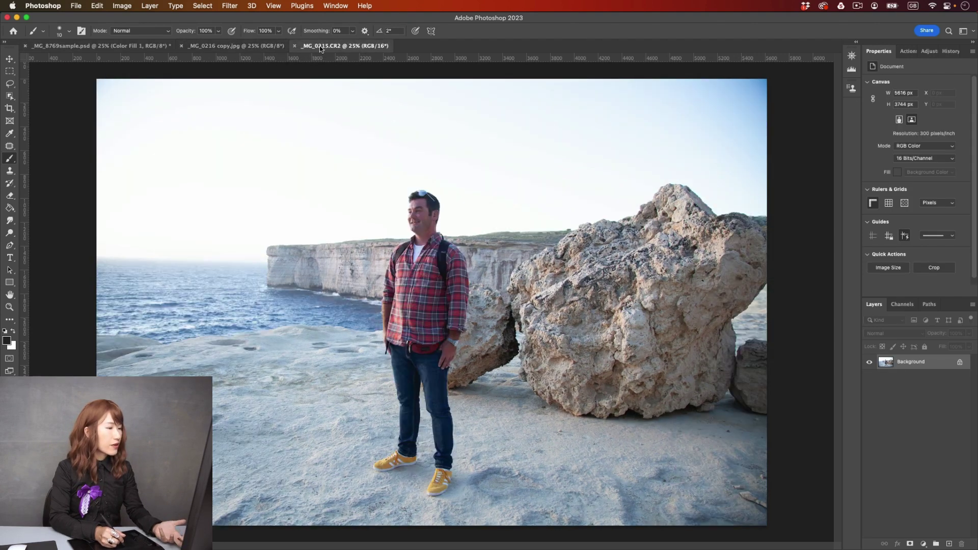
pyautogui.click(251, 48)
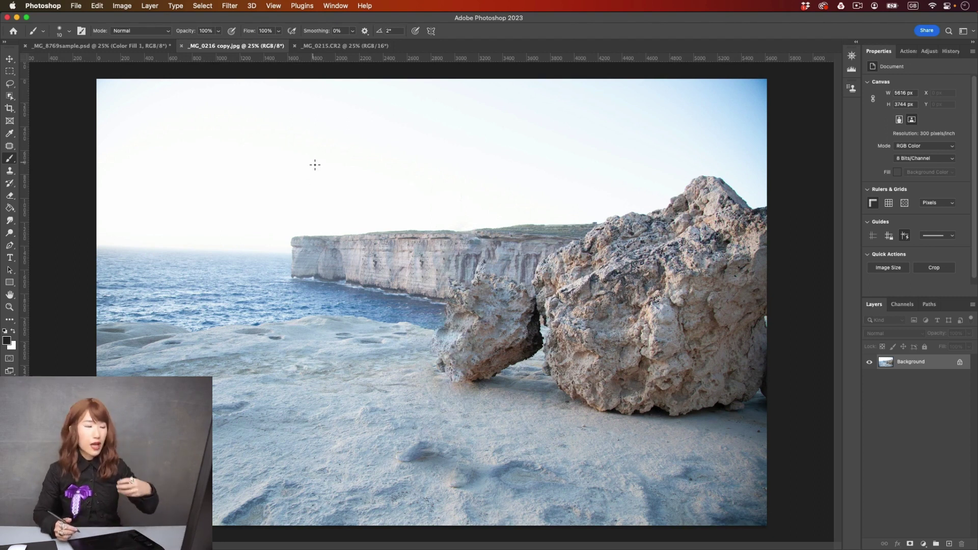
pyautogui.click(331, 46)
pyautogui.click(253, 46)
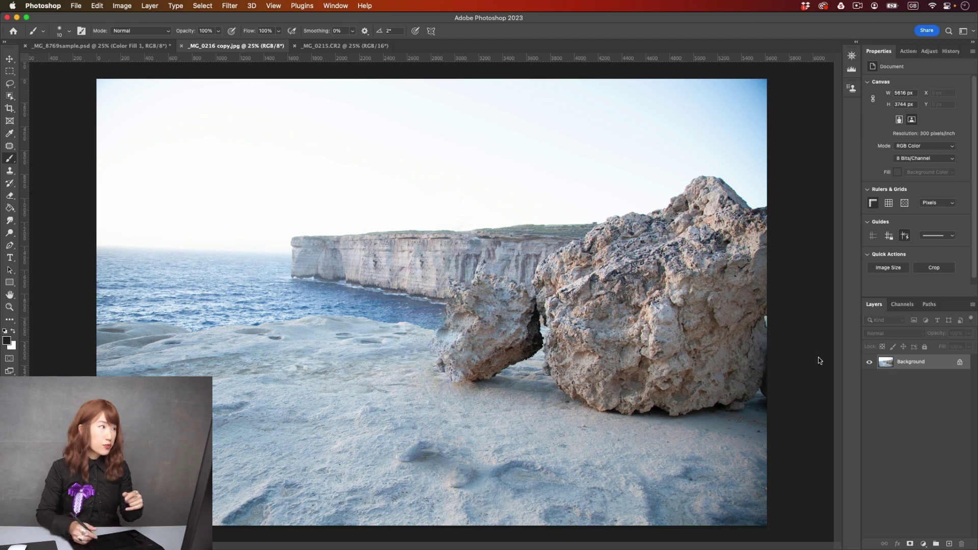
pyautogui.click(62, 45)
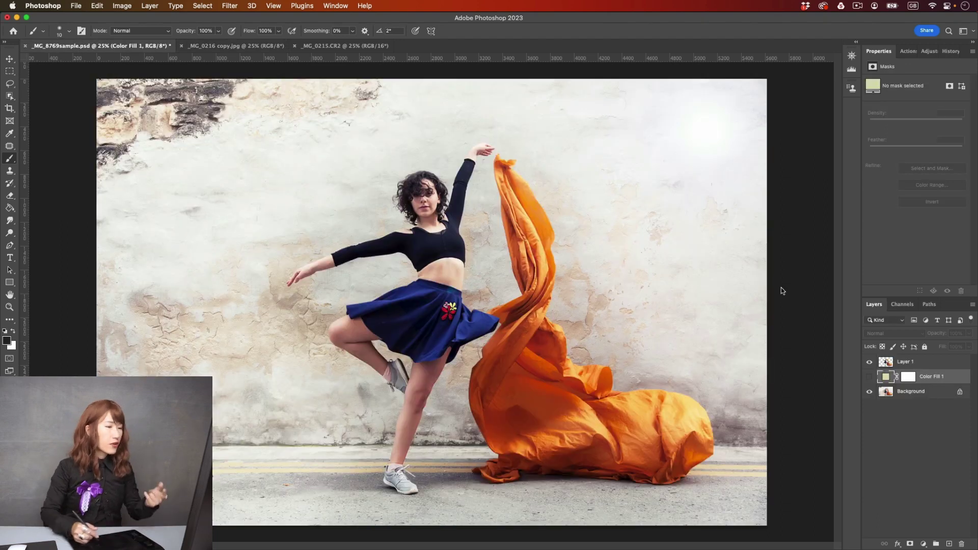
# - Preview the cutout, then lasso the strip of road along the bottom of the Background
pyautogui.click(870, 391)
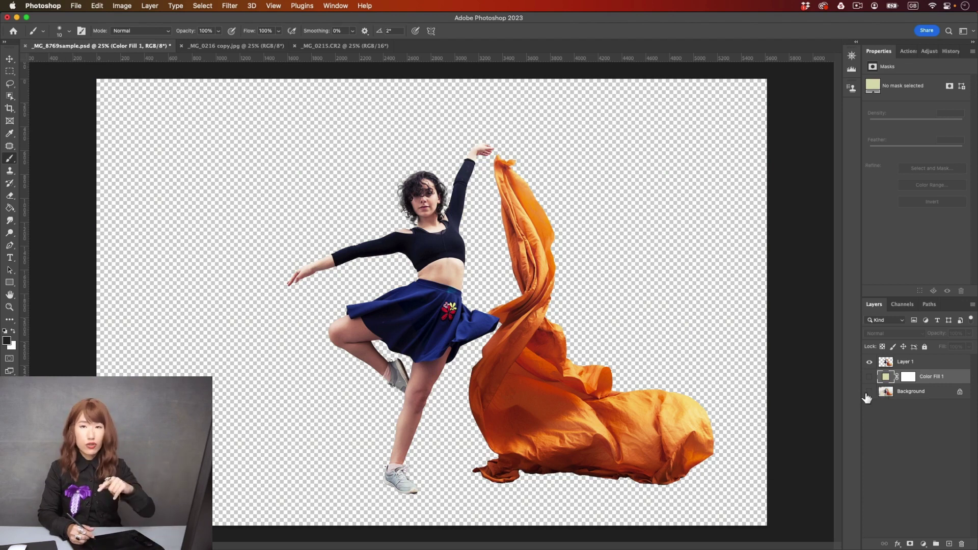
pyautogui.click(870, 391)
pyautogui.click(904, 391)
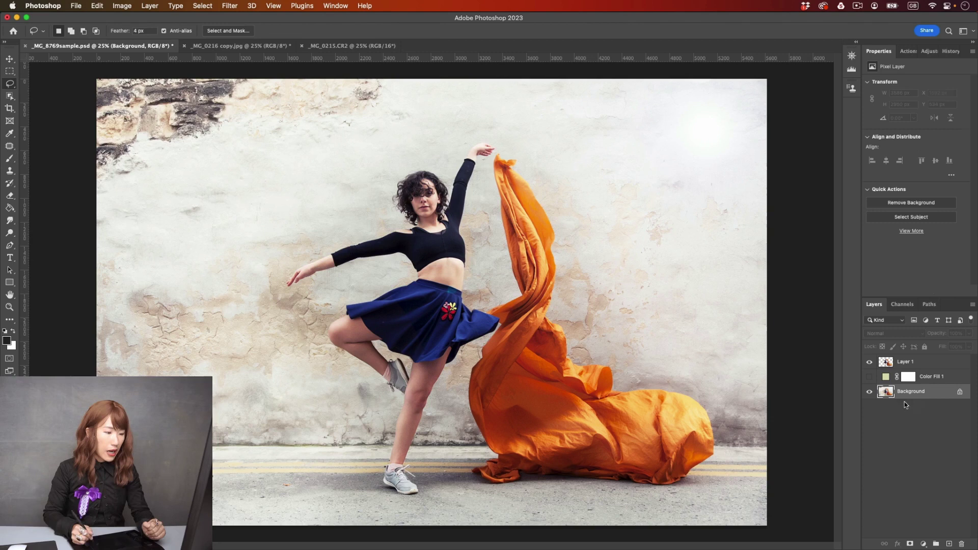
pyautogui.press('l')
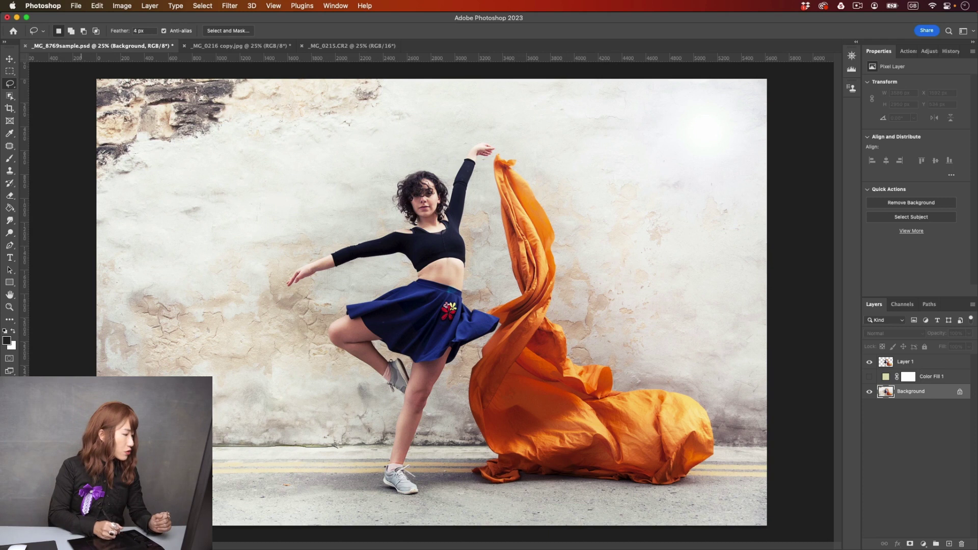
pyautogui.moveTo(245, 532)
pyautogui.mouseDown()
pyautogui.moveTo(778, 530)
pyautogui.moveTo(791, 475)
pyautogui.moveTo(772, 438)
pyautogui.moveTo(225, 448)
pyautogui.mouseUp()
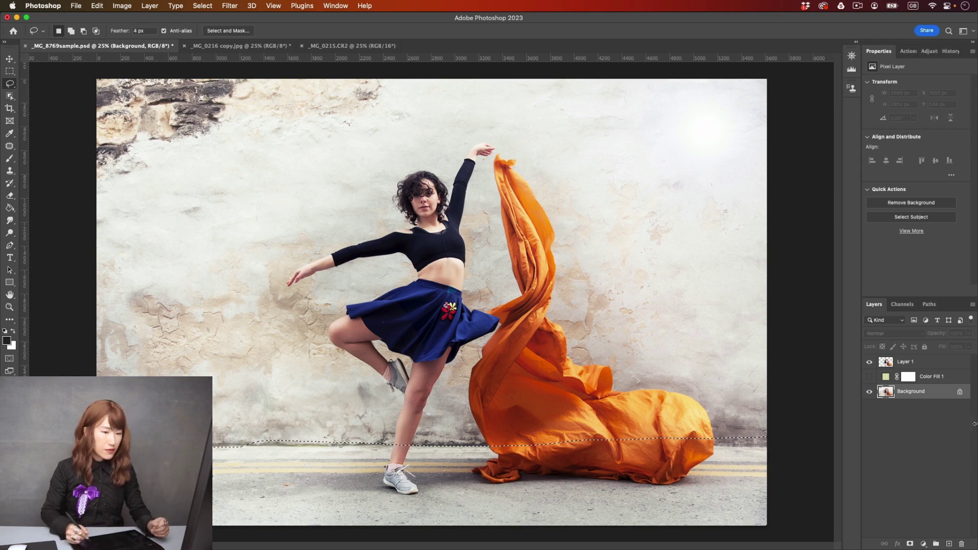
# - Copy the road strip to its own layer and merge it into the dancer cutout
pyautogui.press('super+j')
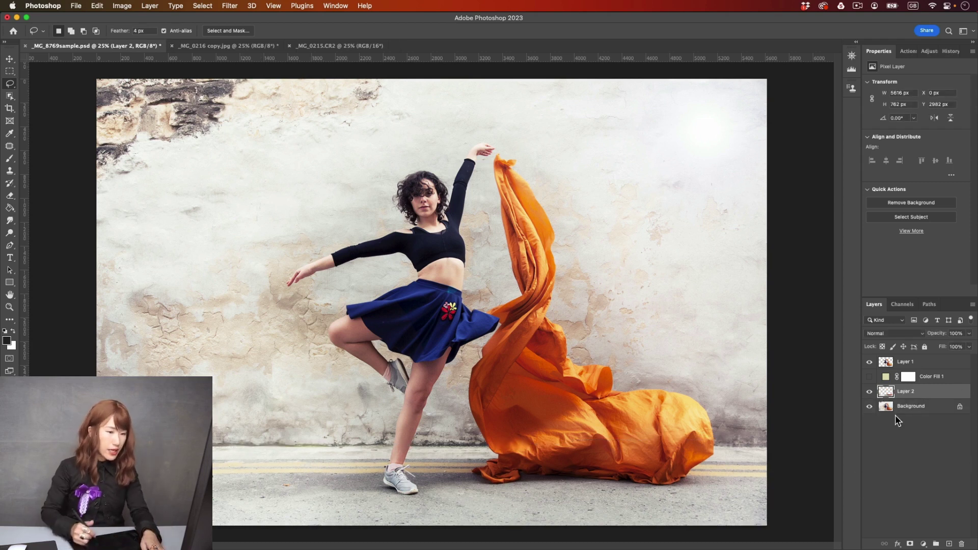
pyautogui.moveTo(925, 392); pyautogui.dragTo(922, 377)
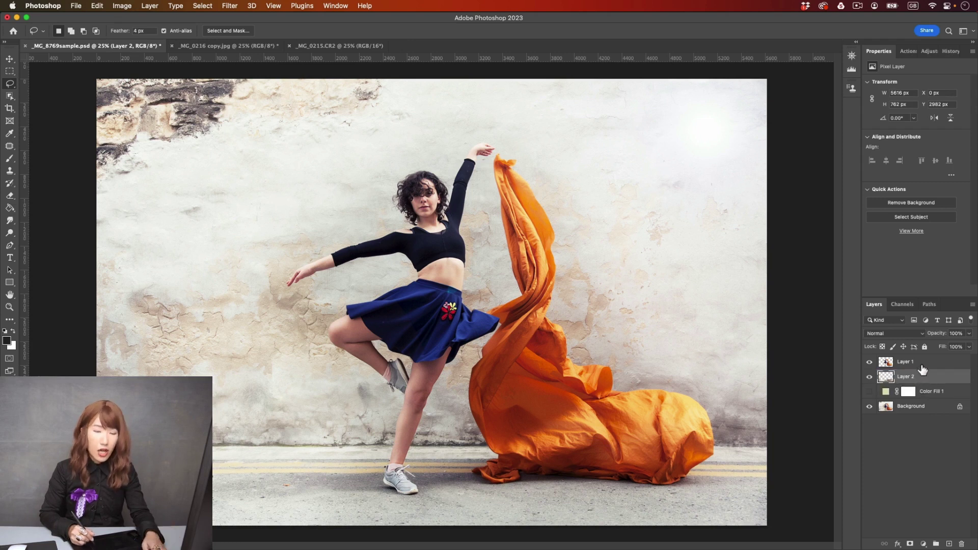
pyautogui.keyDown('shift'); pyautogui.click(923, 364); pyautogui.keyUp('shift')
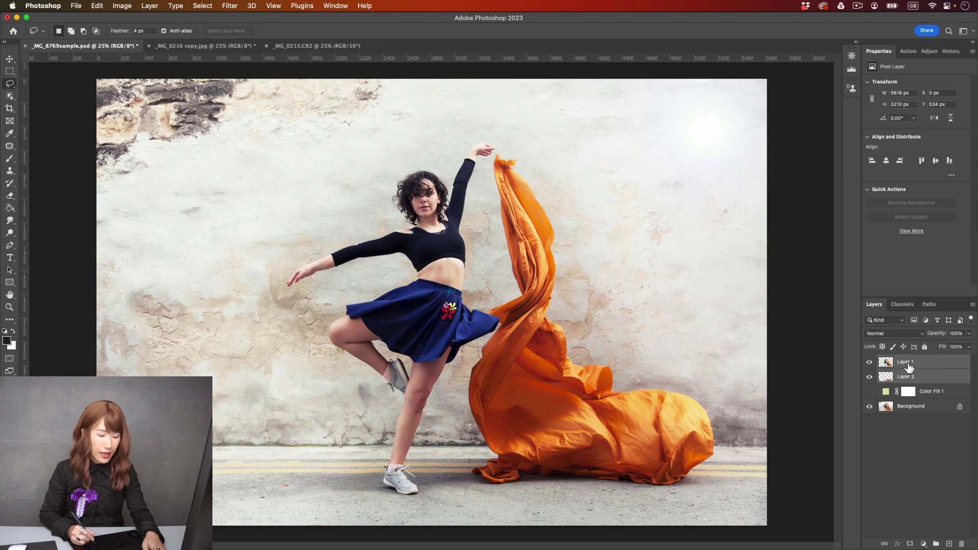
pyautogui.press('super+e')
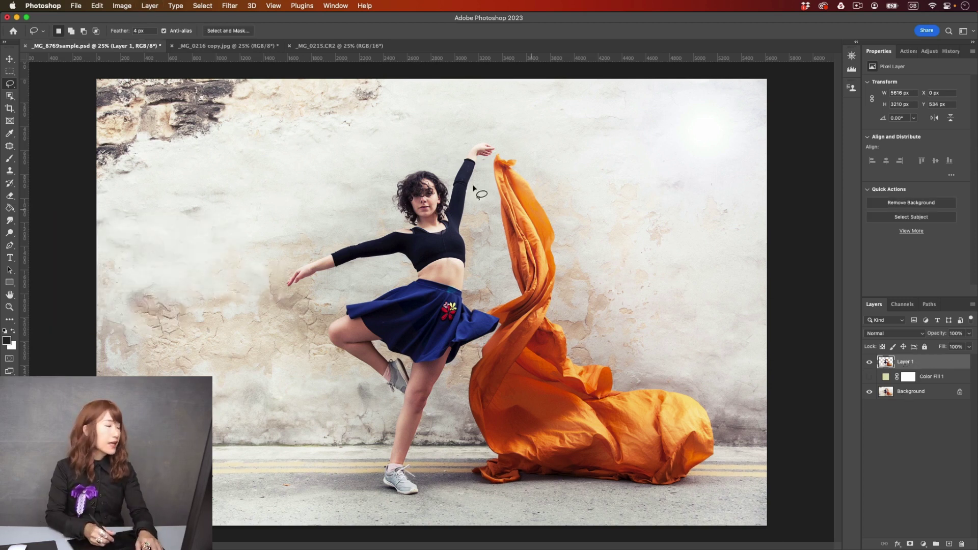
# - Drag the merged dancer layer into the _MG_0216 seaside rocks photo
pyautogui.press('v')
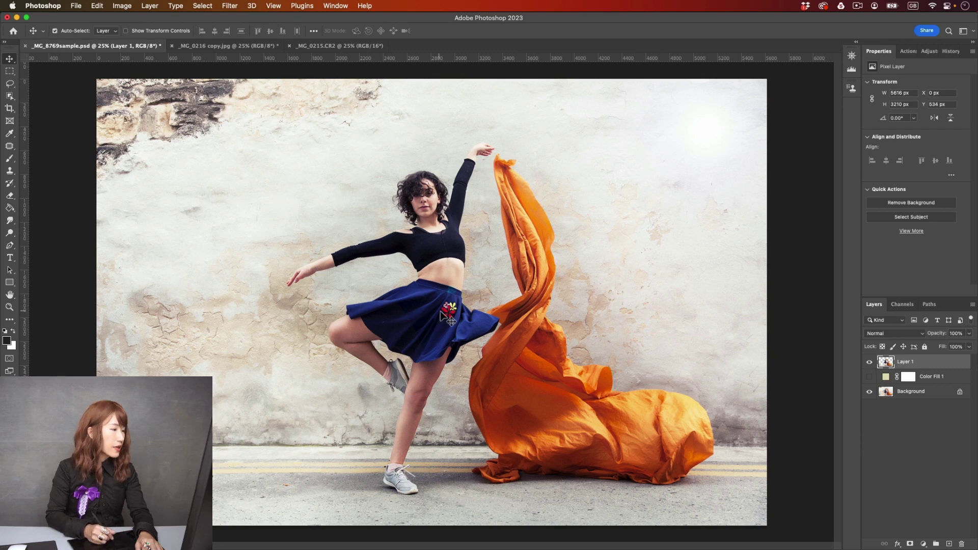
pyautogui.moveTo(419, 294); pyautogui.dragTo(255, 46)
pyautogui.moveTo(437, 284); pyautogui.dragTo(451, 322)
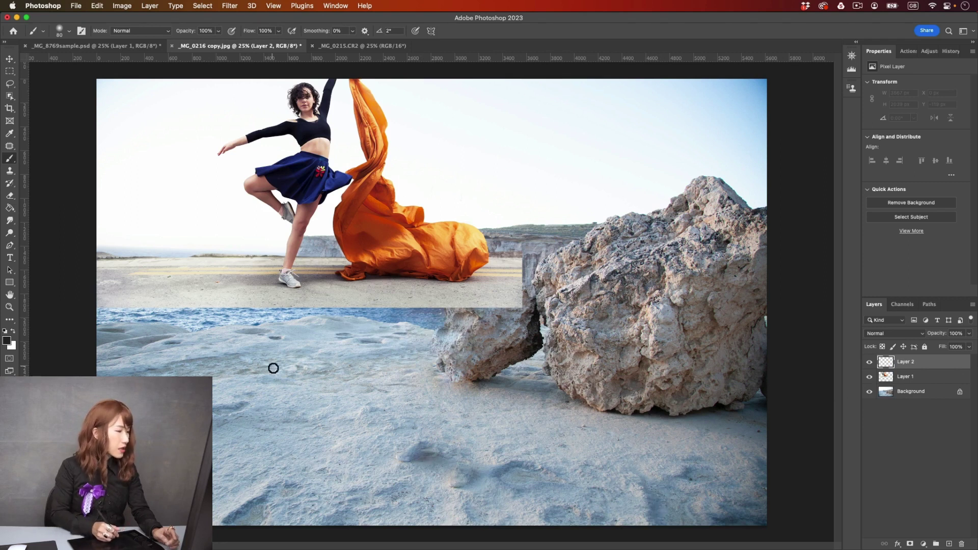
pyautogui.moveTo(243, 376)
pyautogui.mouseDown()
pyautogui.moveTo(428, 407)
pyautogui.moveTo(422, 395)
pyautogui.moveTo(446, 412)
pyautogui.moveTo(403, 424)
pyautogui.mouseUp()
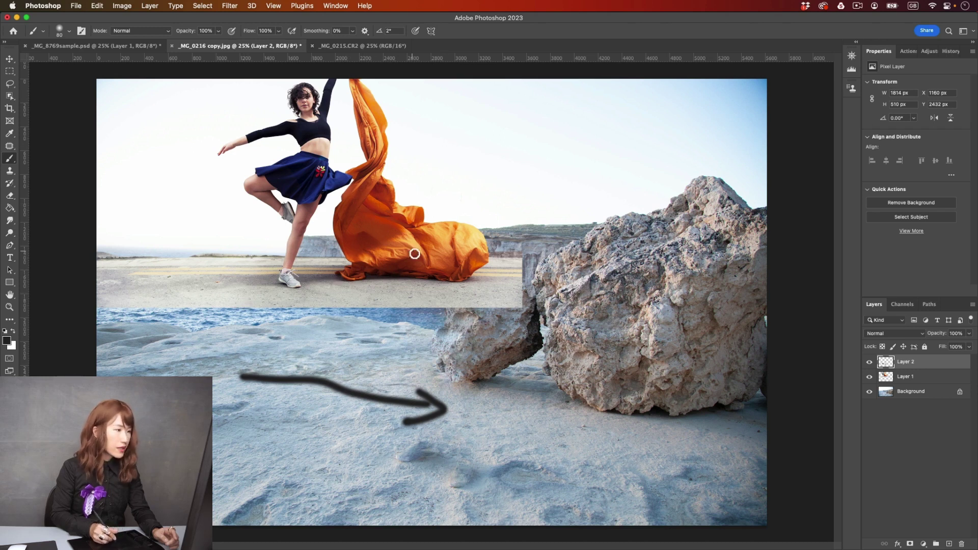
pyautogui.moveTo(432, 213)
pyautogui.mouseDown()
pyautogui.moveTo(344, 287)
pyautogui.moveTo(350, 270)
pyautogui.moveTo(377, 284)
pyautogui.mouseUp()
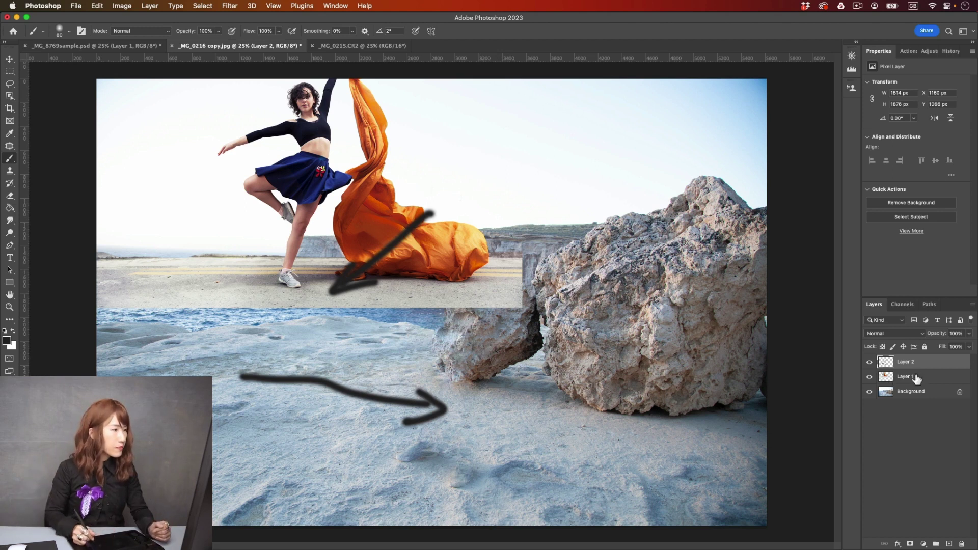
pyautogui.click(909, 397)
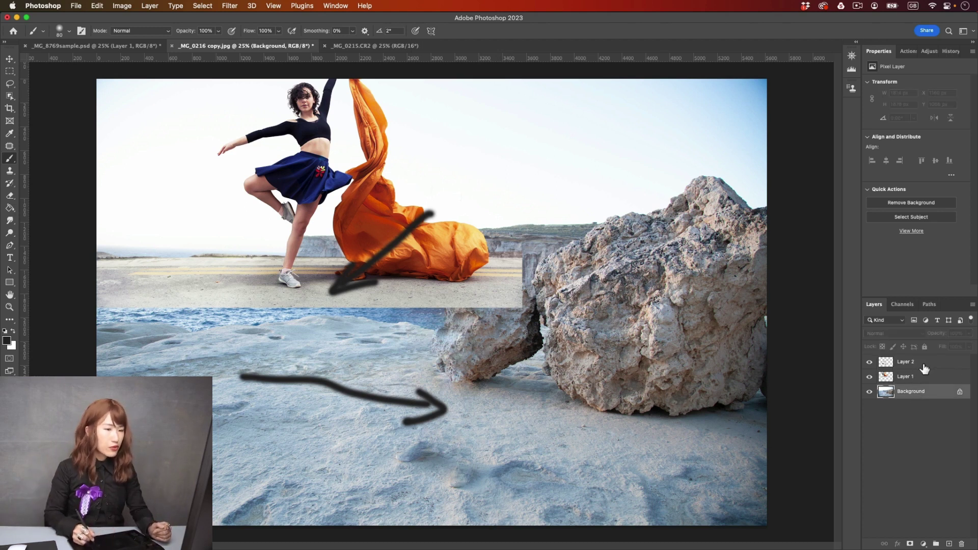
pyautogui.doubleClick(924, 367)
pyautogui.press('Escape')
pyautogui.moveTo(924, 363); pyautogui.dragTo(962, 545)
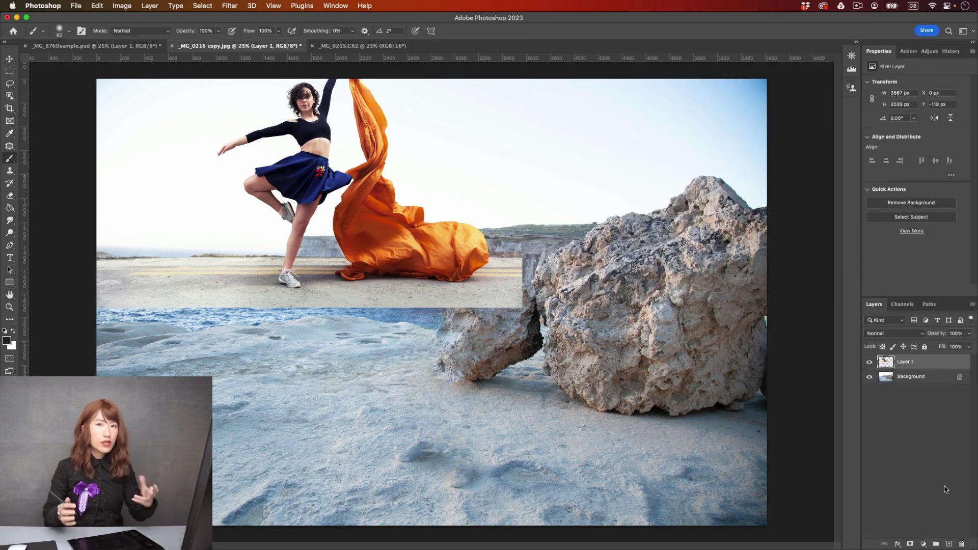
# - Convert the seaside Background to Layer 0 and flip it horizontally
pyautogui.doubleClick(910, 377)
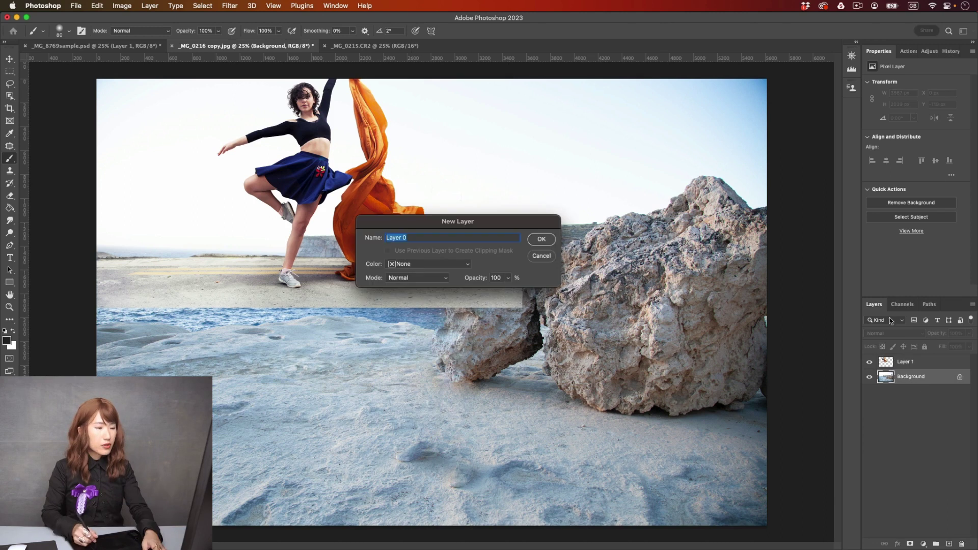
pyautogui.click(542, 239)
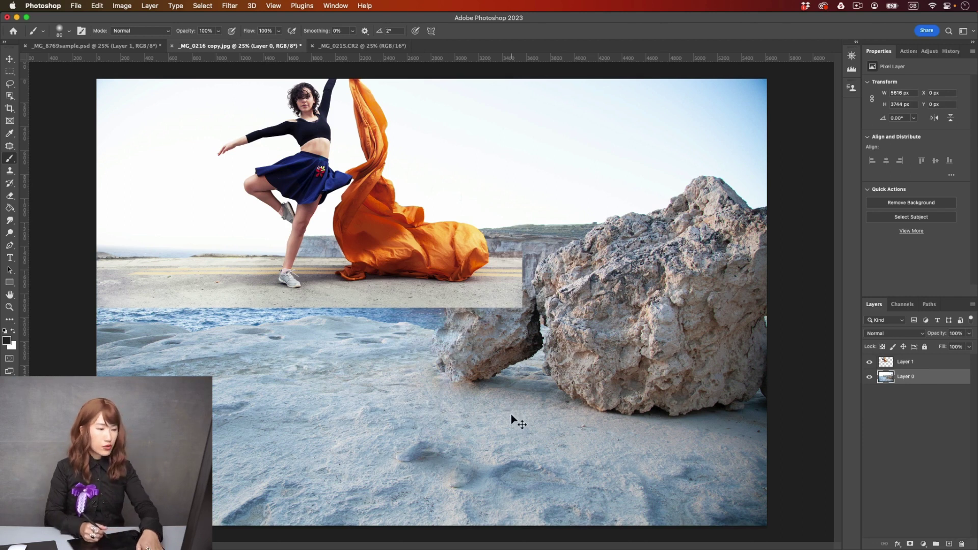
pyautogui.hotkey('ctrl', 't')
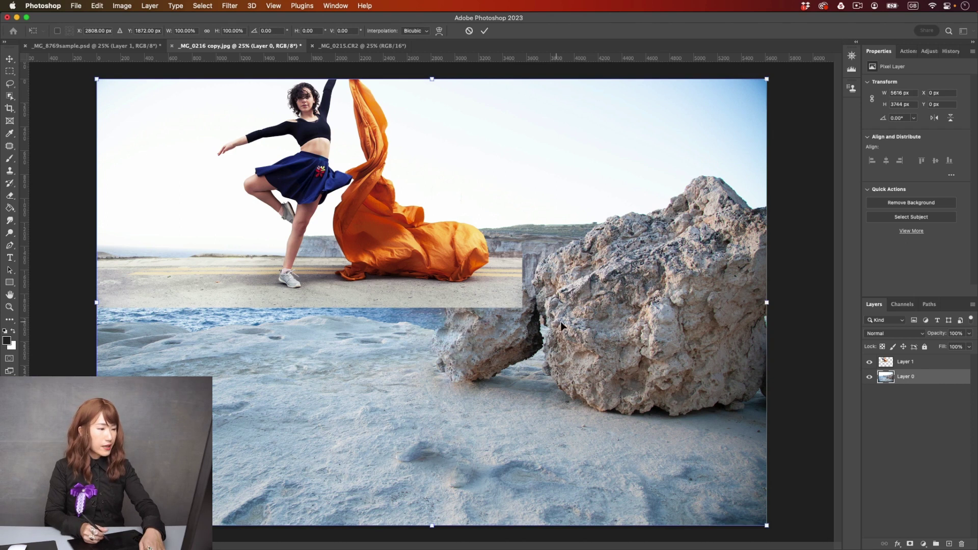
pyautogui.rightClick(625, 240)
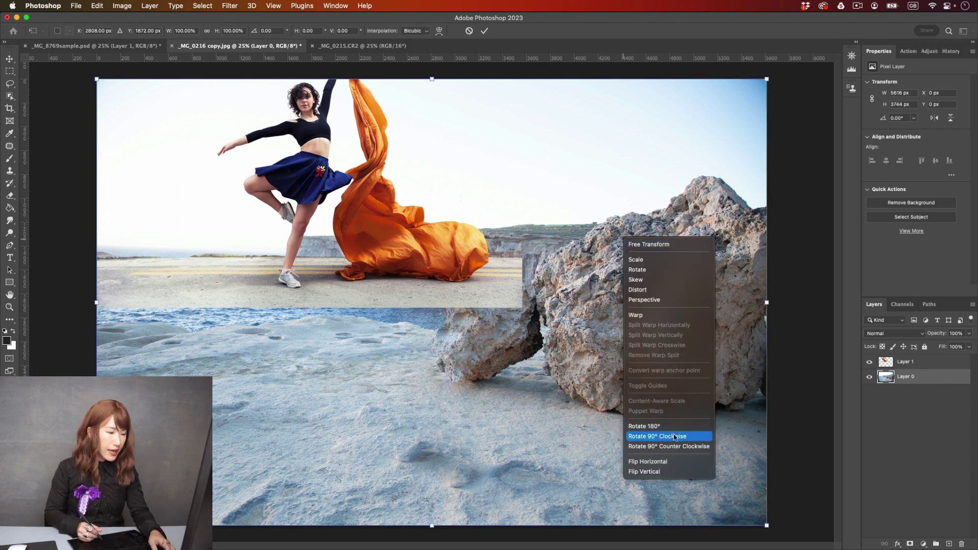
pyautogui.click(673, 463)
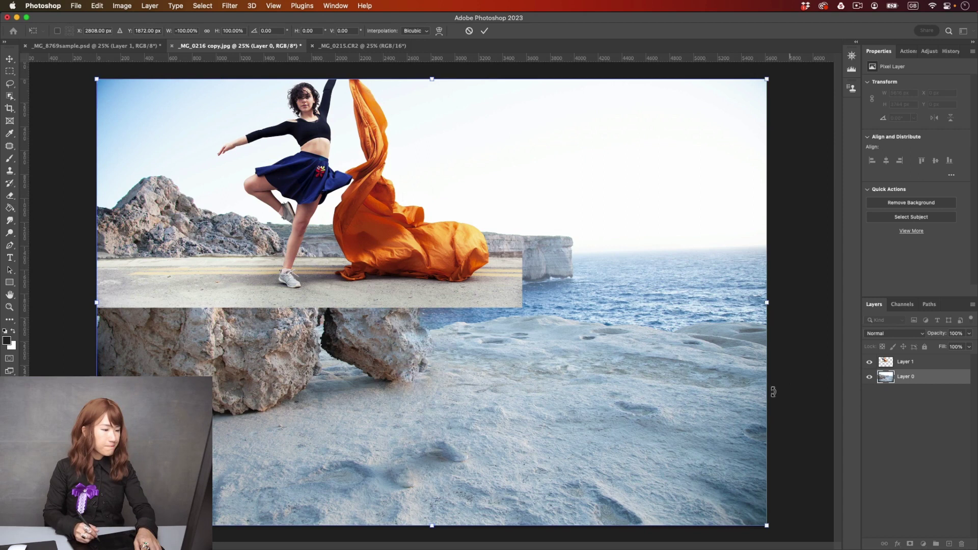
pyautogui.press('Return')
# - Scale the dancer layer to about 158%, lower it so the road meets the bottom, and add an empty layer
pyautogui.press('b')
pyautogui.hotkey('alt', ']')
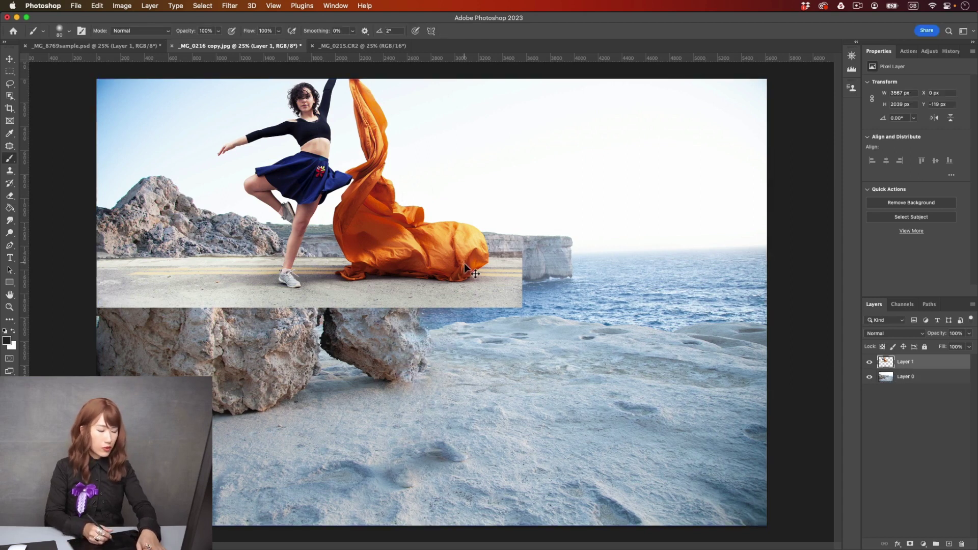
pyautogui.press('super+t')
pyautogui.moveTo(523, 310); pyautogui.dragTo(749, 488)
pyautogui.moveTo(562, 315); pyautogui.dragTo(564, 389)
pyautogui.press('Return')
pyautogui.press('b')
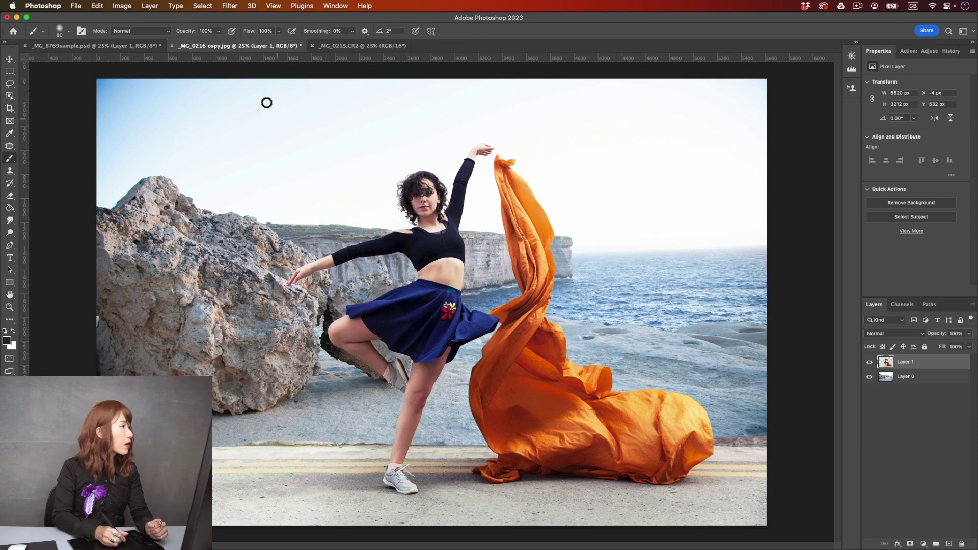
pyautogui.press('alt+shift+super+n')
# - Fill Layer 2 with 50% Gray using Edit > Fill
pyautogui.click(122, 6)
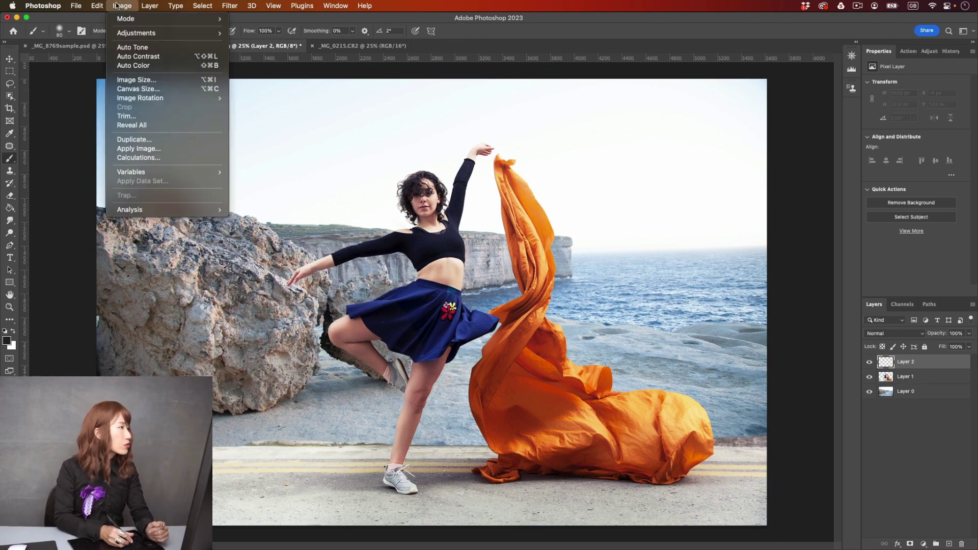
pyautogui.moveTo(99, 6)
pyautogui.click(125, 158)
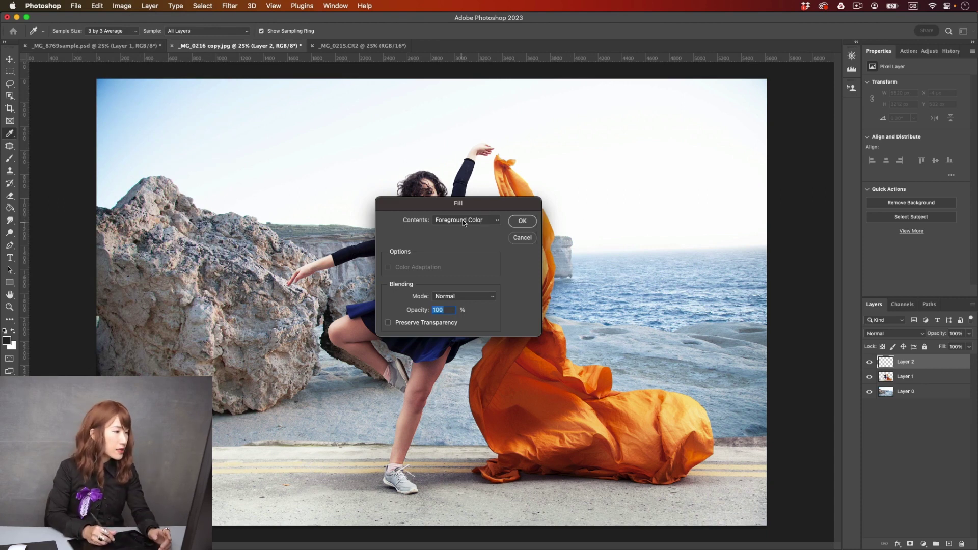
pyautogui.click(464, 223)
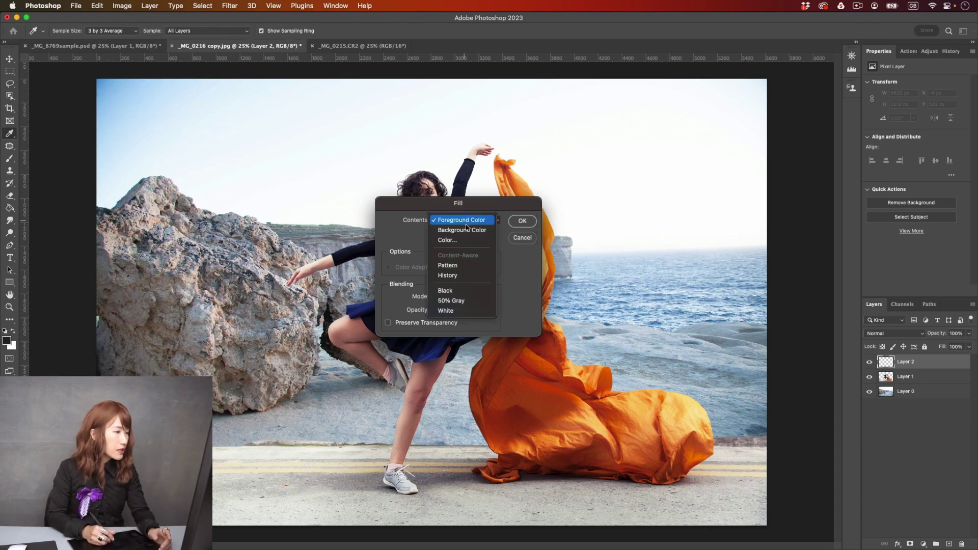
pyautogui.click(471, 302)
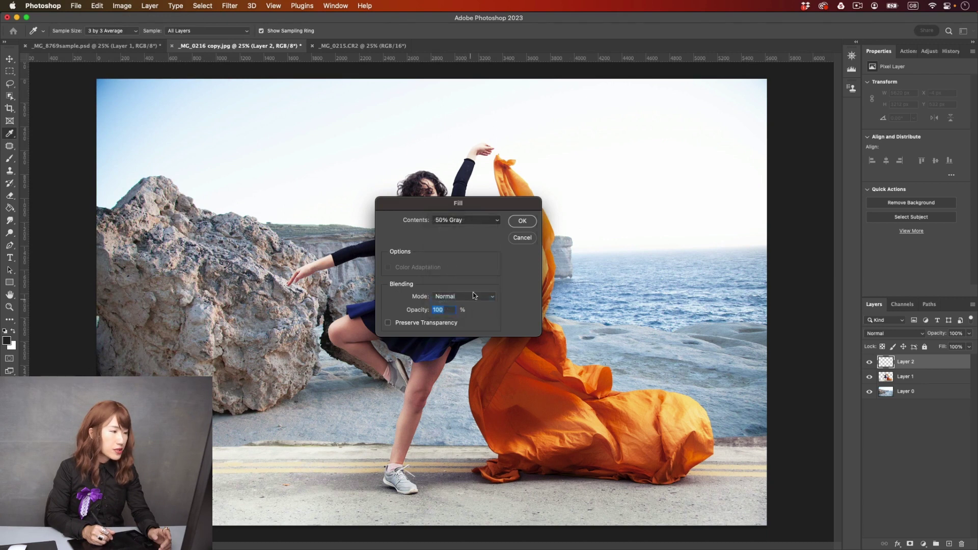
pyautogui.click(523, 221)
pyautogui.press('b')
# - Set Layer 2's blend mode to Luminosity and toggle it to compare with the original
pyautogui.click(899, 333)
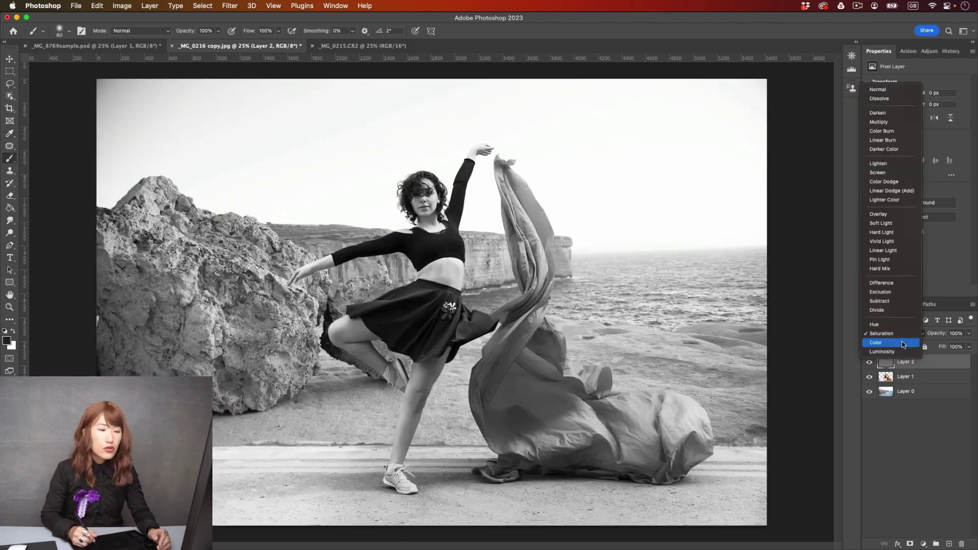
pyautogui.click(905, 351)
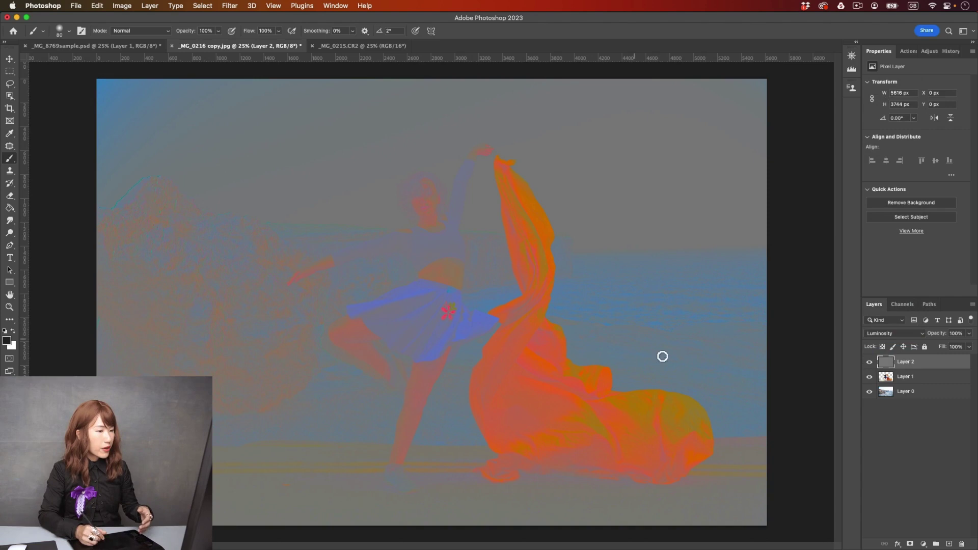
pyautogui.press('super+comma')
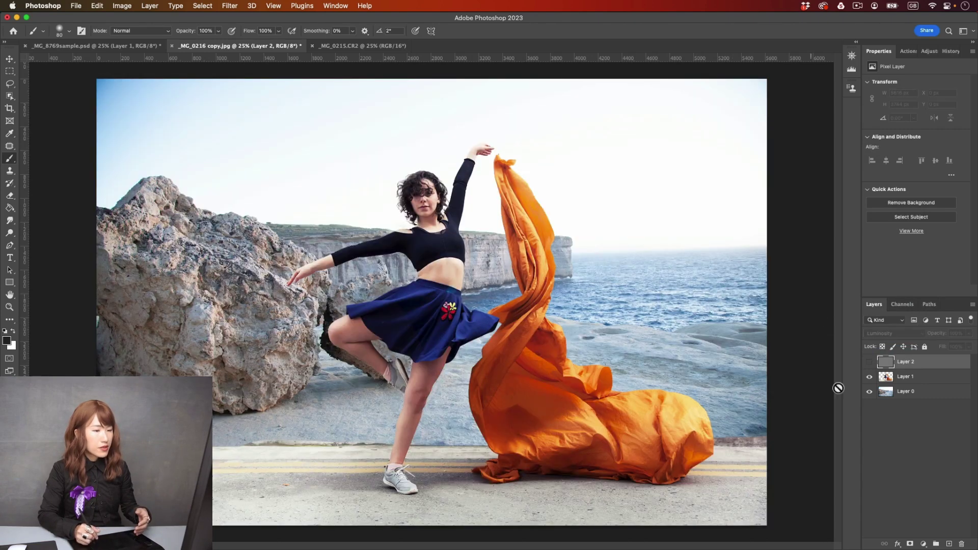
pyautogui.click(870, 362)
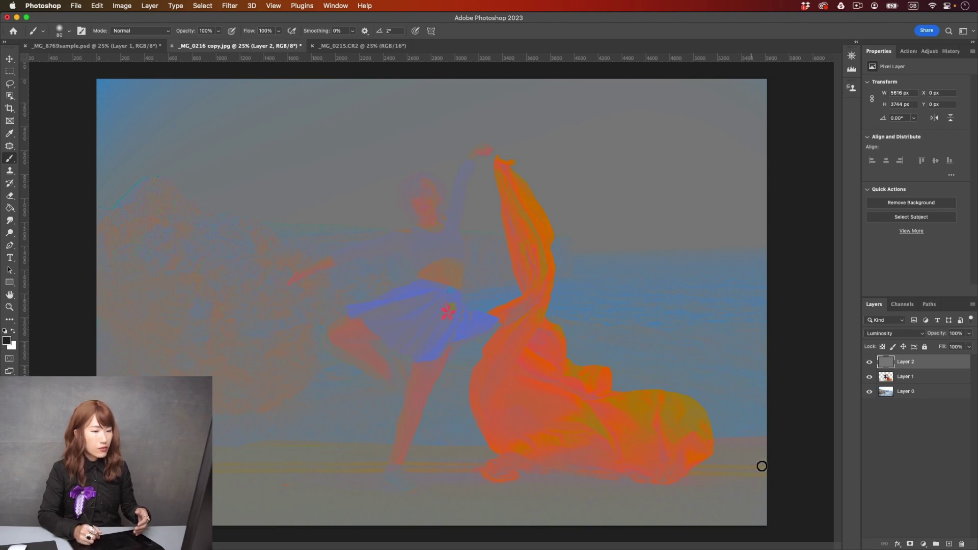
pyautogui.click(924, 544)
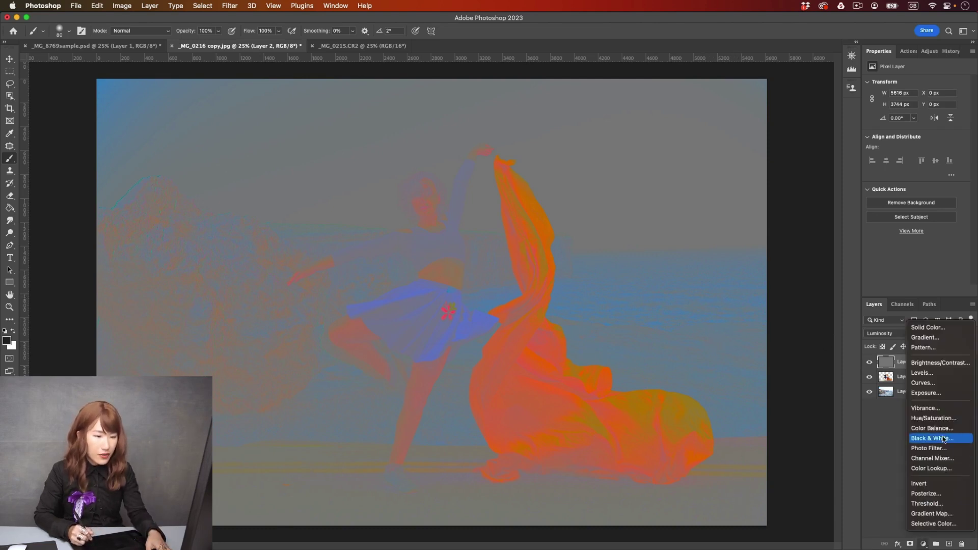
# - Add a Hue/Saturation layer with Saturation at about +87, then select the dancer's Layer 1
pyautogui.click(943, 421)
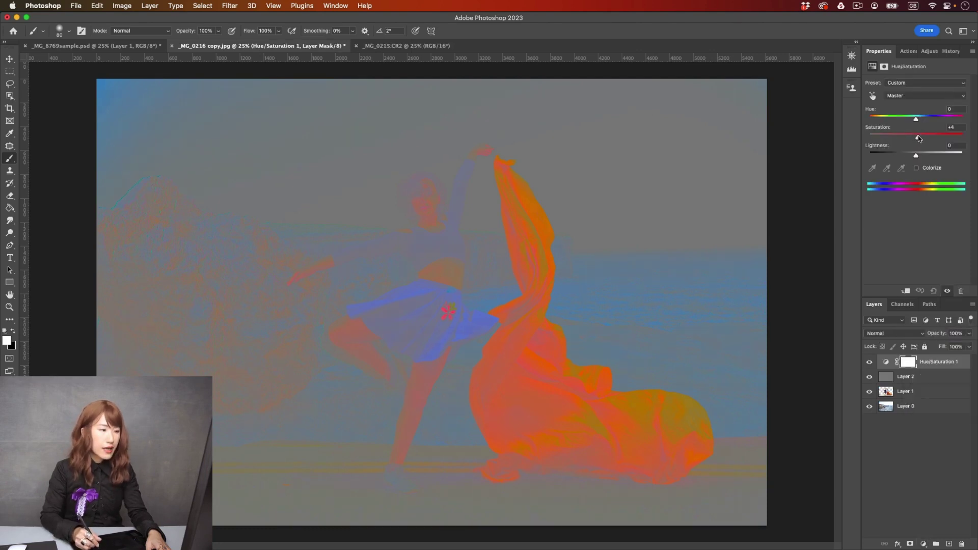
pyautogui.moveTo(918, 138); pyautogui.dragTo(956, 136)
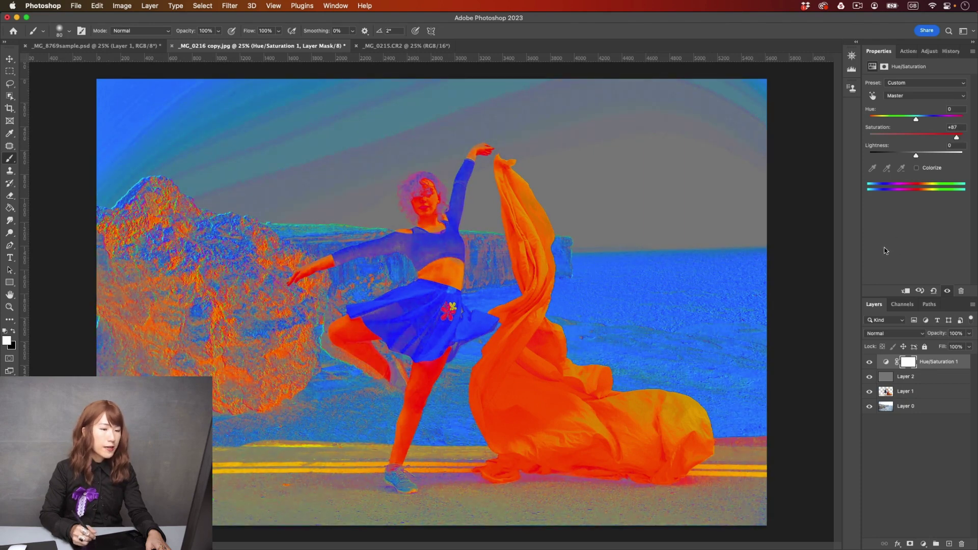
pyautogui.click(938, 391)
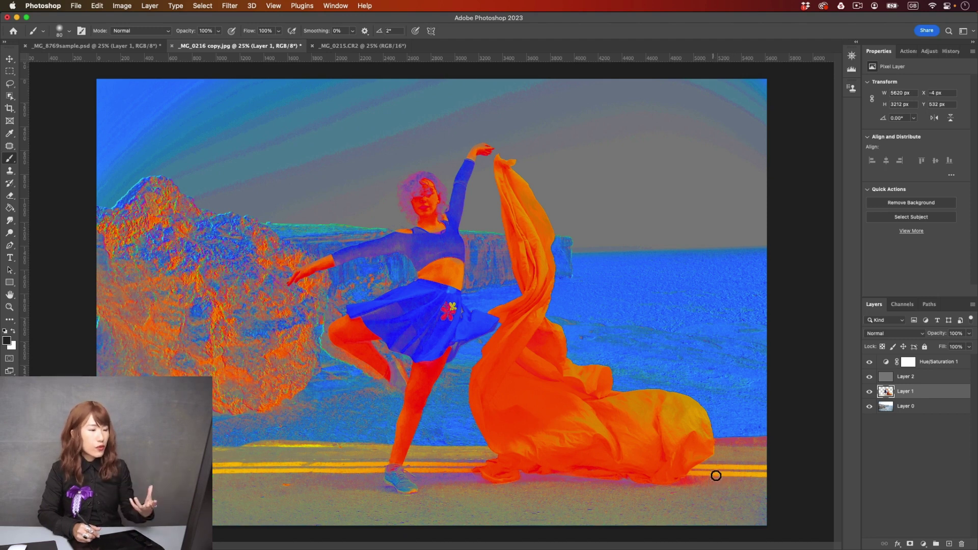
pyautogui.click(924, 542)
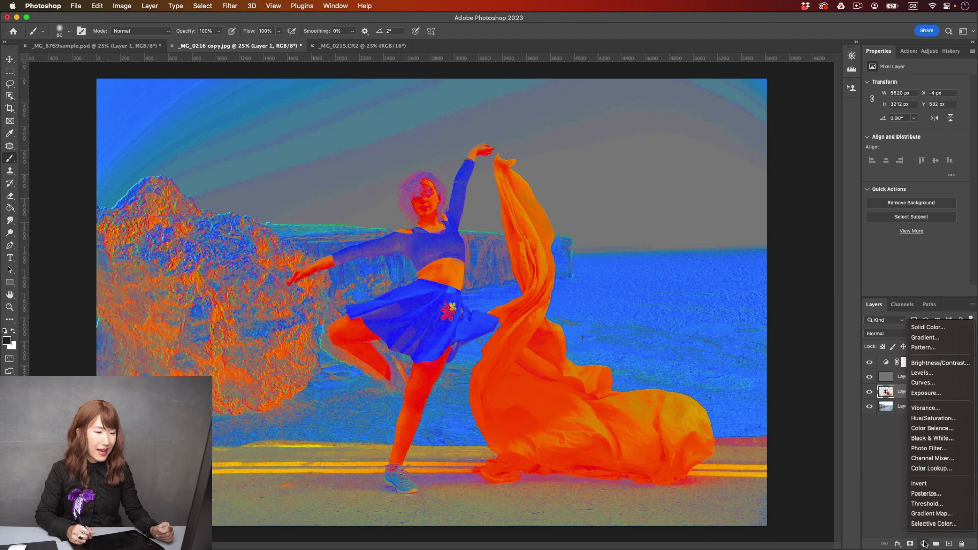
# - Add a Curves layer clipped to Layer 1 and lower the Red curve at the sampled road tone
pyautogui.click(928, 383)
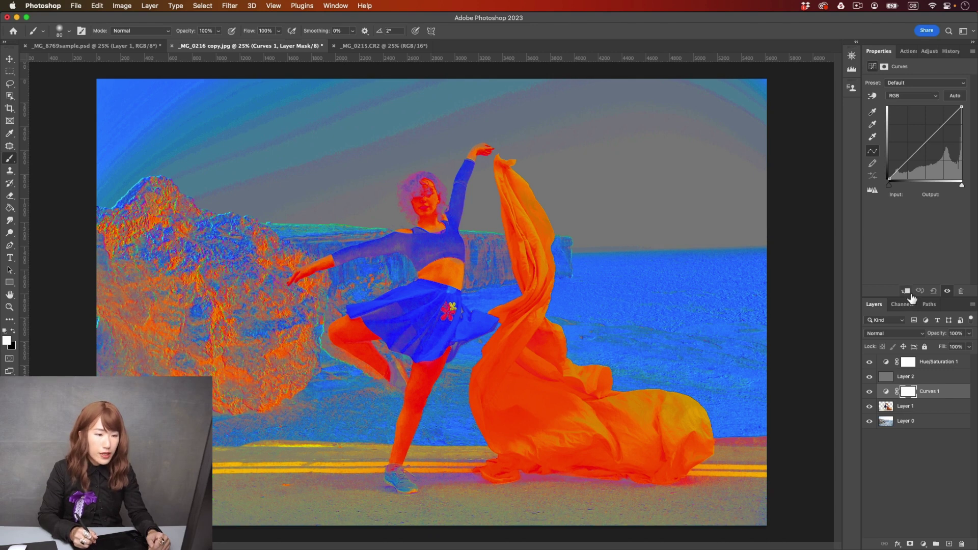
pyautogui.click(907, 292)
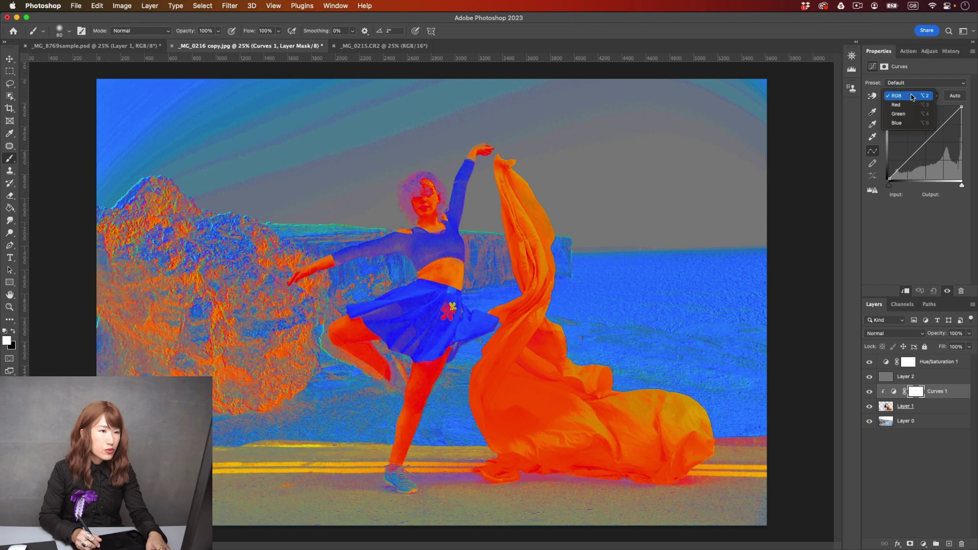
pyautogui.click(912, 96)
pyautogui.click(911, 105)
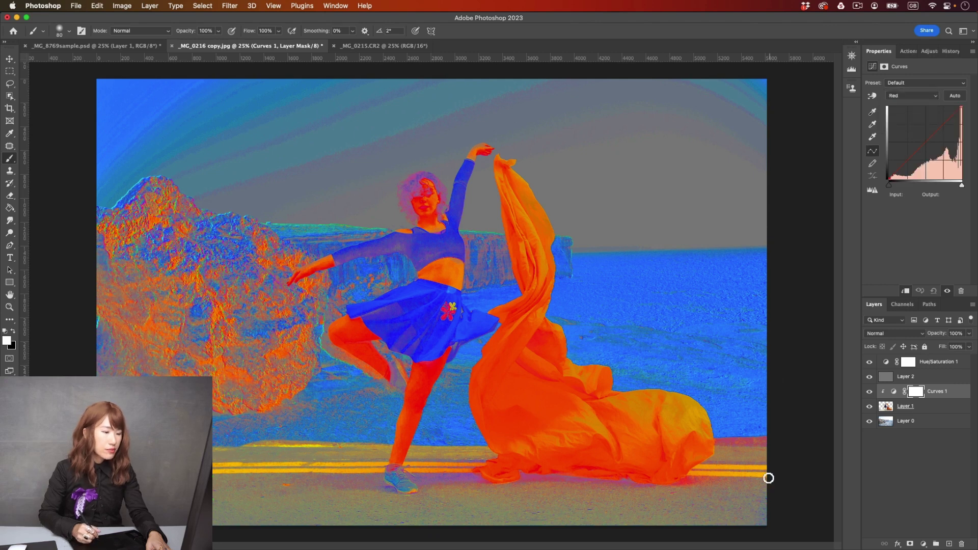
pyautogui.click(872, 96)
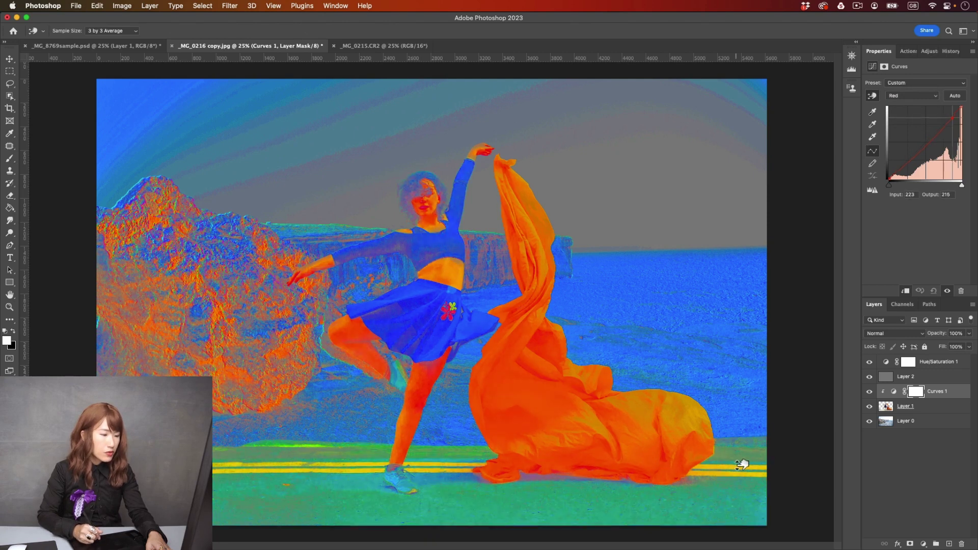
pyautogui.moveTo(741, 459); pyautogui.dragTo(745, 462)
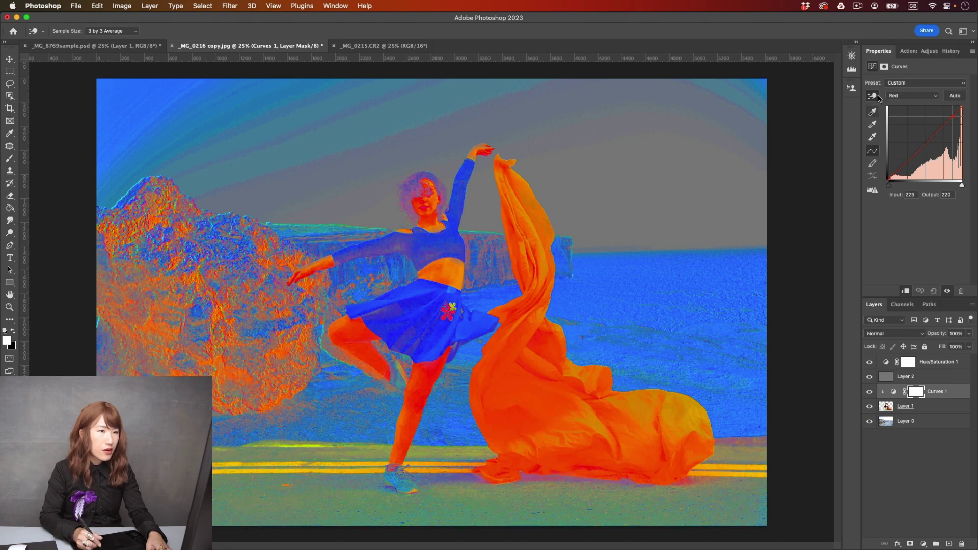
# - Lower the Green curve, raise the Blue curve (208→221), then hide the helper layers
pyautogui.click(901, 98)
pyautogui.click(898, 105)
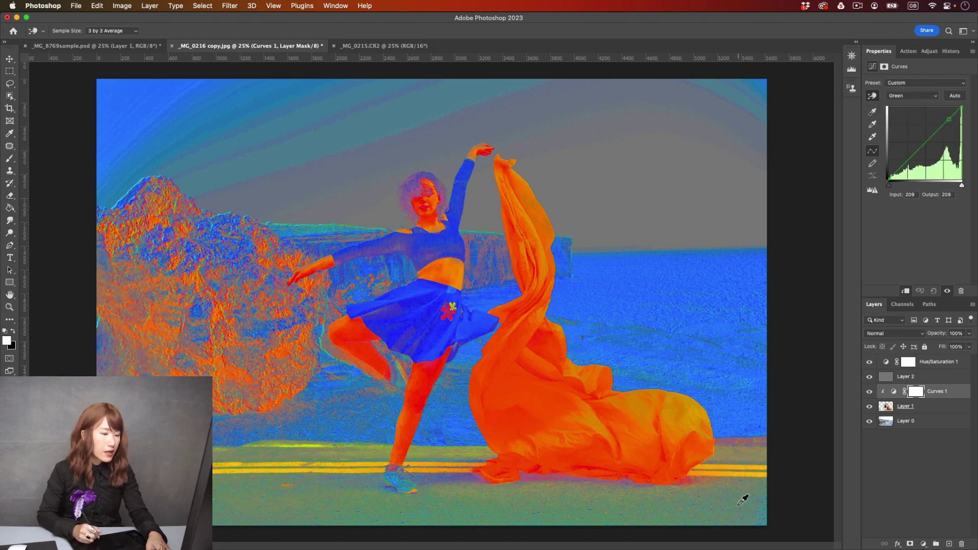
pyautogui.moveTo(742, 504); pyautogui.dragTo(742, 503)
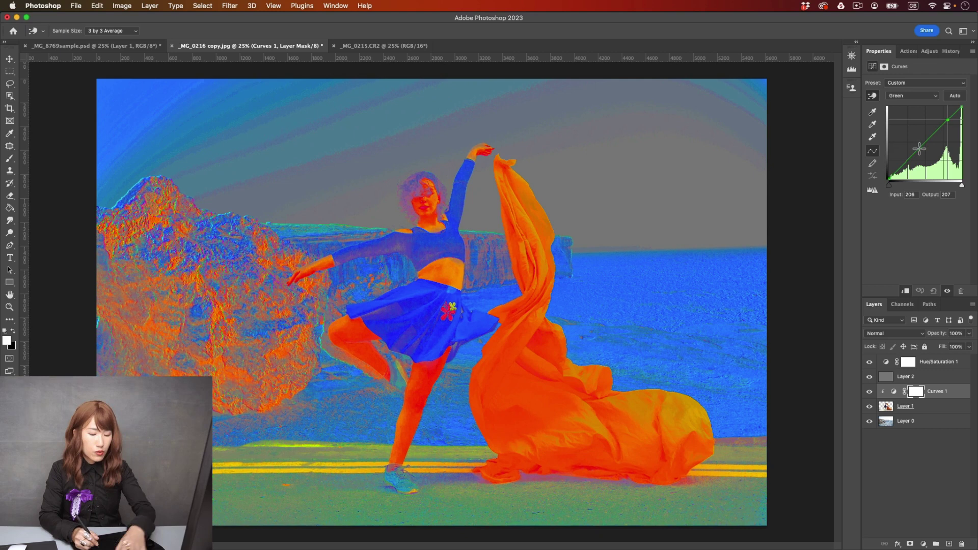
pyautogui.click(914, 96)
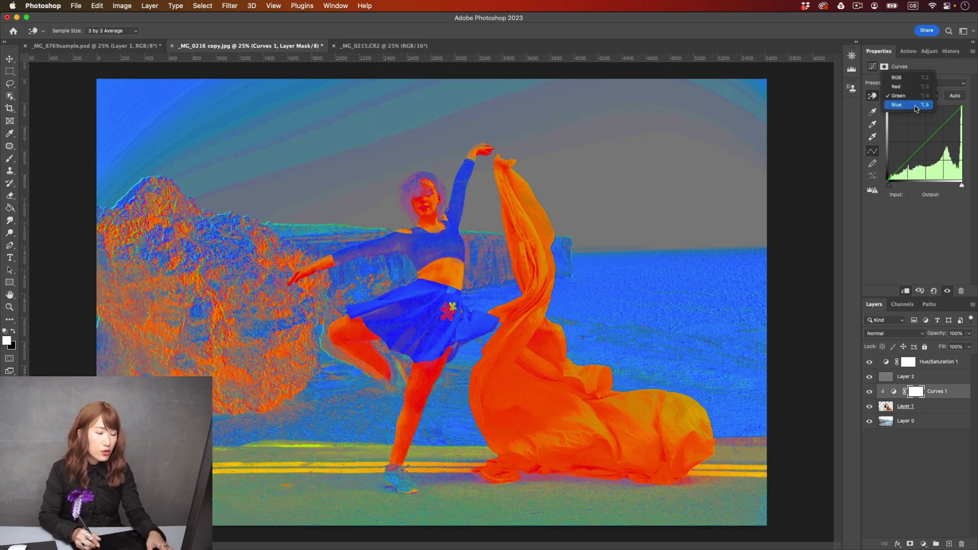
pyautogui.click(899, 105)
pyautogui.moveTo(742, 498); pyautogui.dragTo(742, 493)
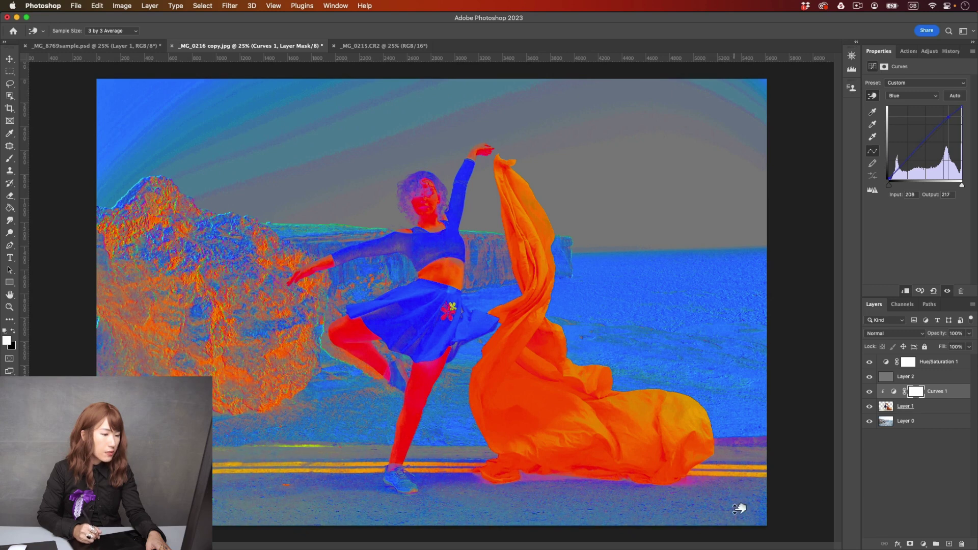
pyautogui.moveTo(740, 506)
pyautogui.mouseDown()
pyautogui.moveTo(741, 479)
pyautogui.moveTo(745, 507)
pyautogui.mouseUp()
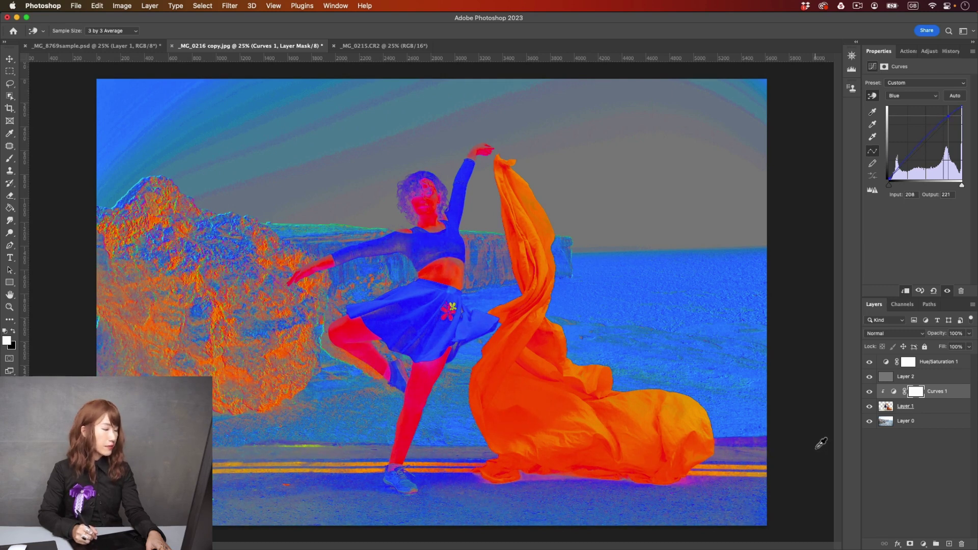
pyautogui.moveTo(869, 362); pyautogui.dragTo(870, 391)
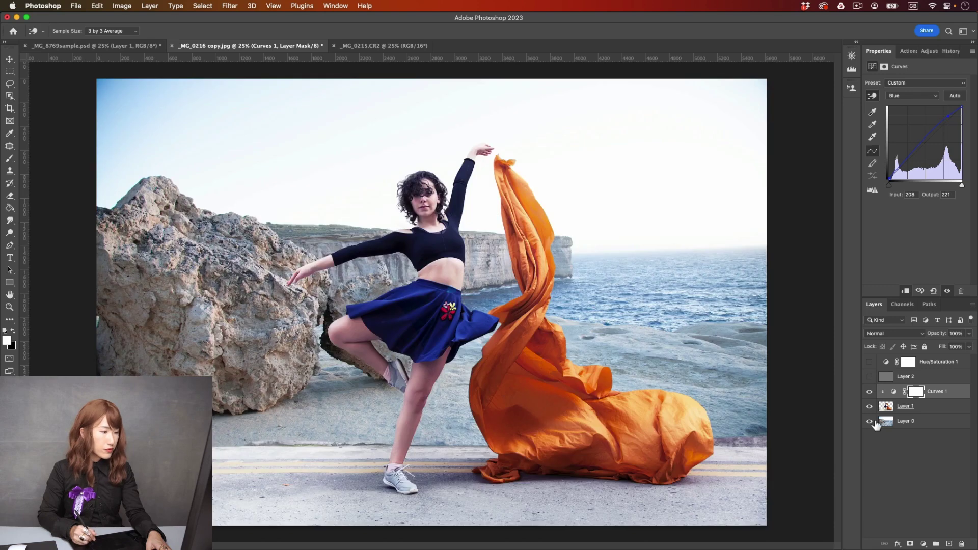
pyautogui.click(870, 393)
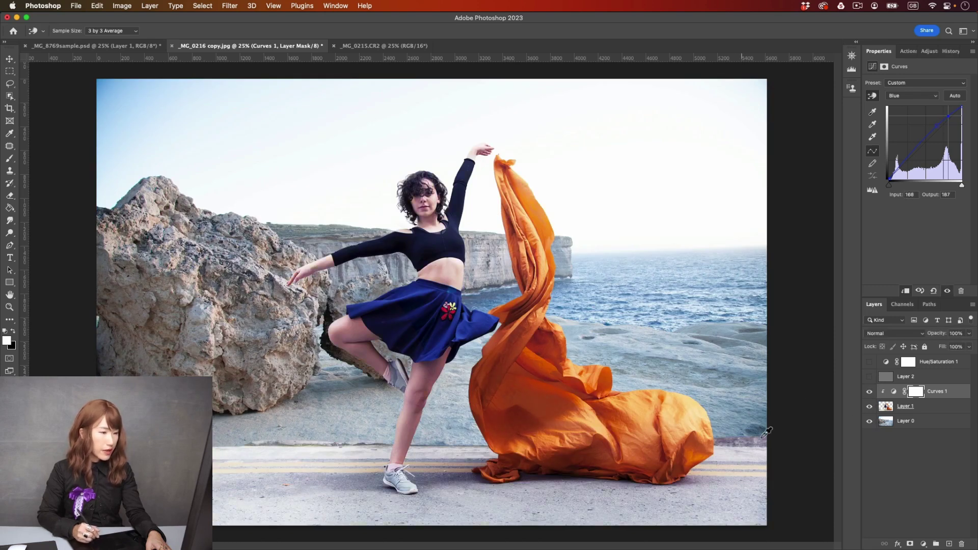
# - Compare Curves 1 on and off, then lower its Red channel point to 209→203 on the dancer
pyautogui.click(870, 392)
pyautogui.click(870, 392)
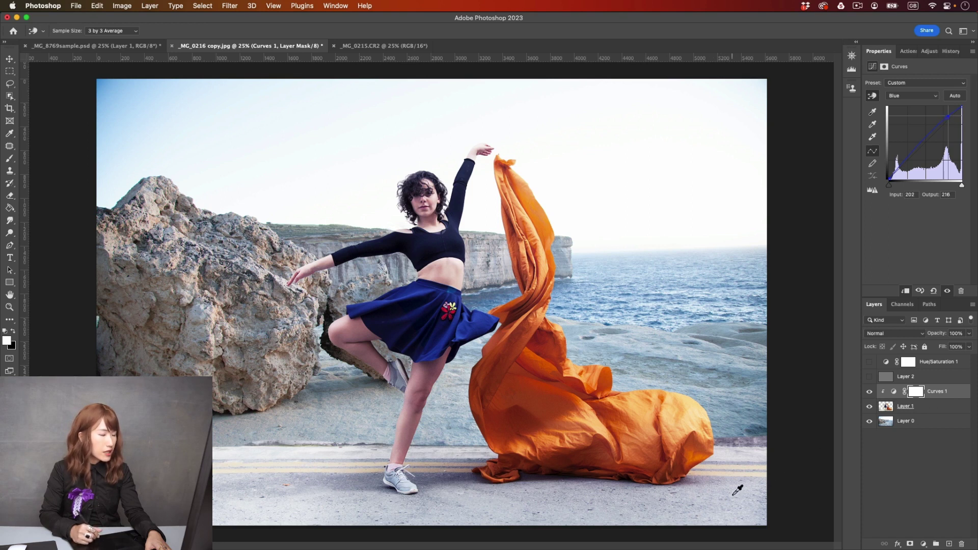
pyautogui.click(894, 391)
pyautogui.click(912, 96)
pyautogui.click(910, 105)
pyautogui.press('b')
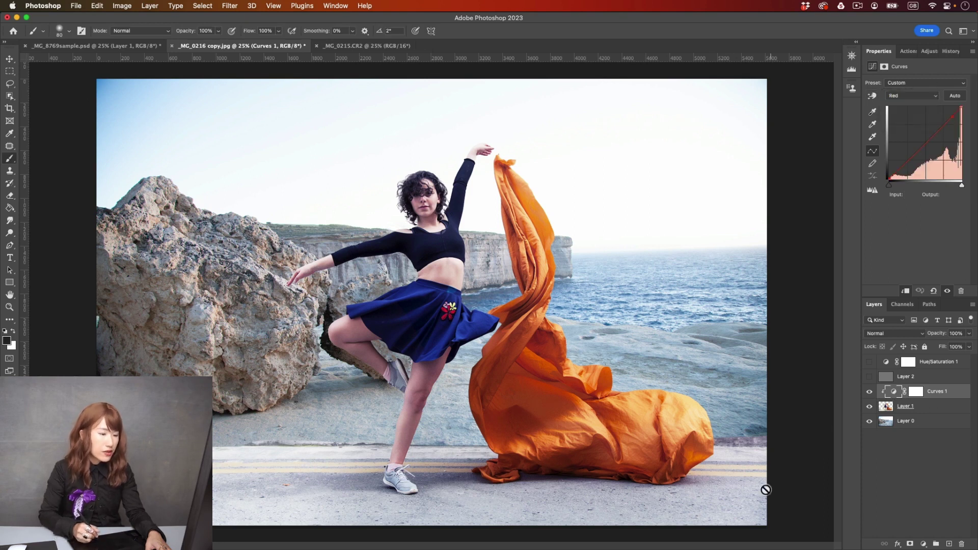
pyautogui.click(872, 97)
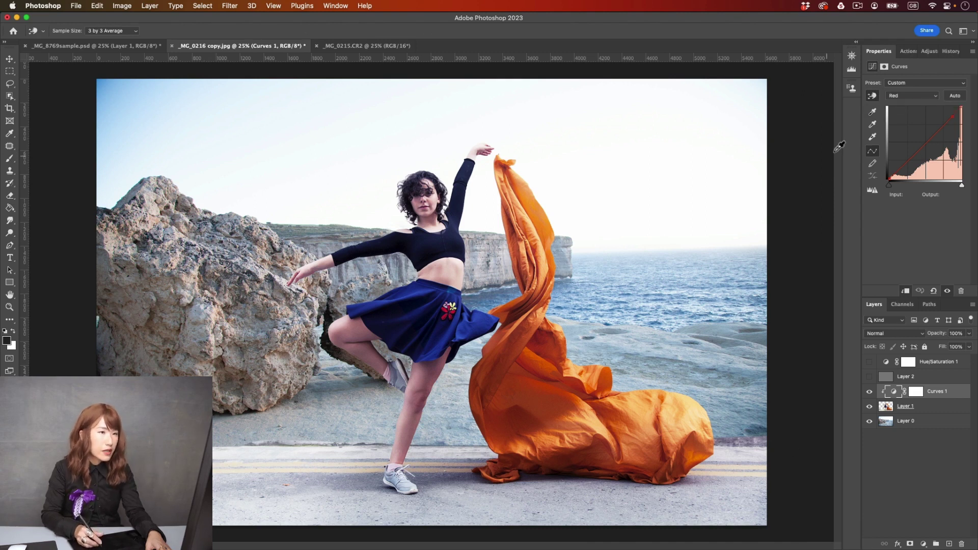
pyautogui.click(736, 487)
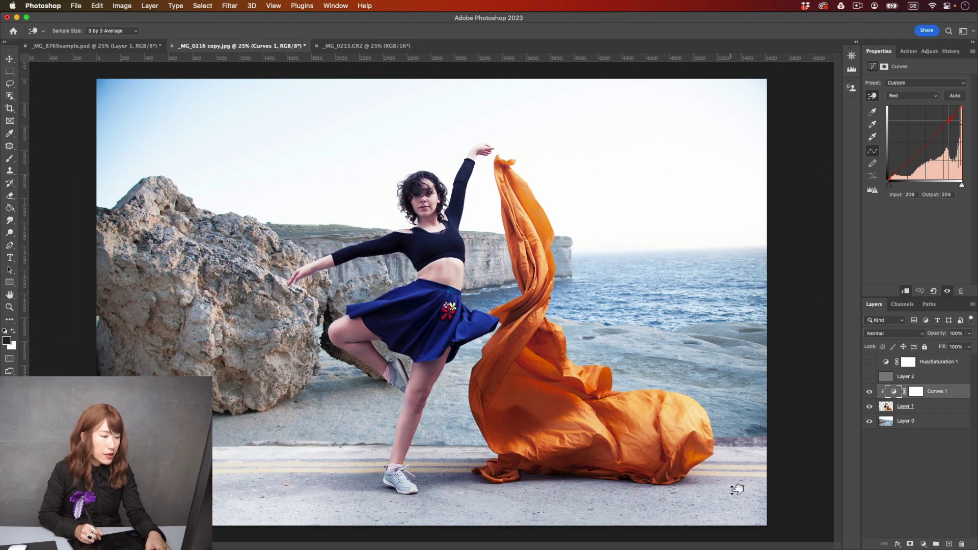
pyautogui.moveTo(736, 490)
pyautogui.mouseDown()
pyautogui.moveTo(744, 461)
pyautogui.moveTo(735, 494)
pyautogui.mouseUp()
pyautogui.press('b')
pyautogui.hotkey('alt', '[')
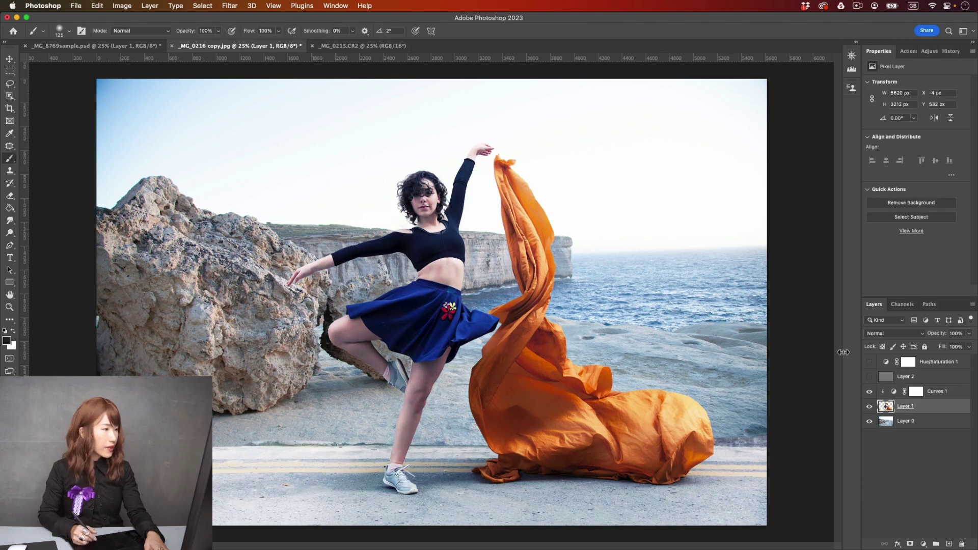
# - Add a clipped Curves 2 layer darkening the dancer's midriff tone (RGB 116→103)
pyautogui.click(915, 394)
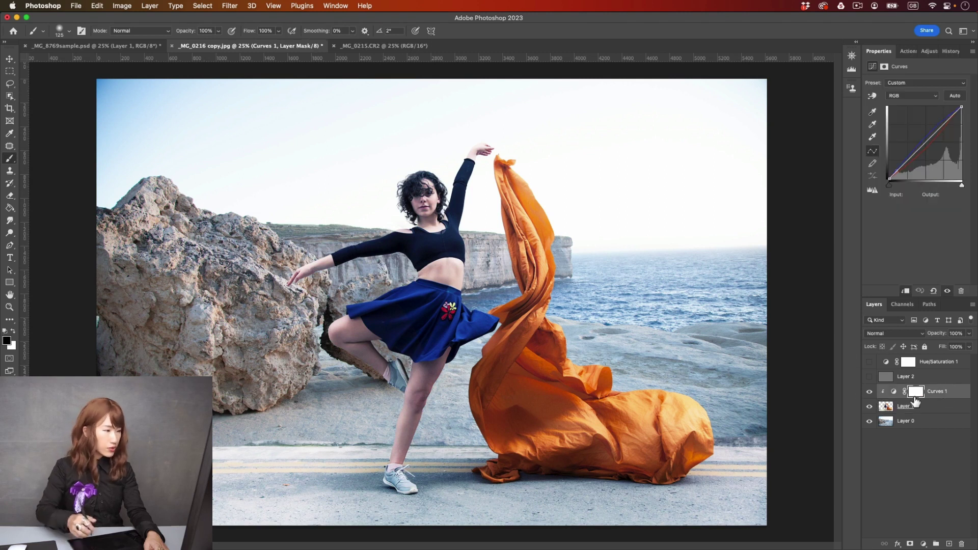
pyautogui.press('super+shift+m')
pyautogui.press('Return')
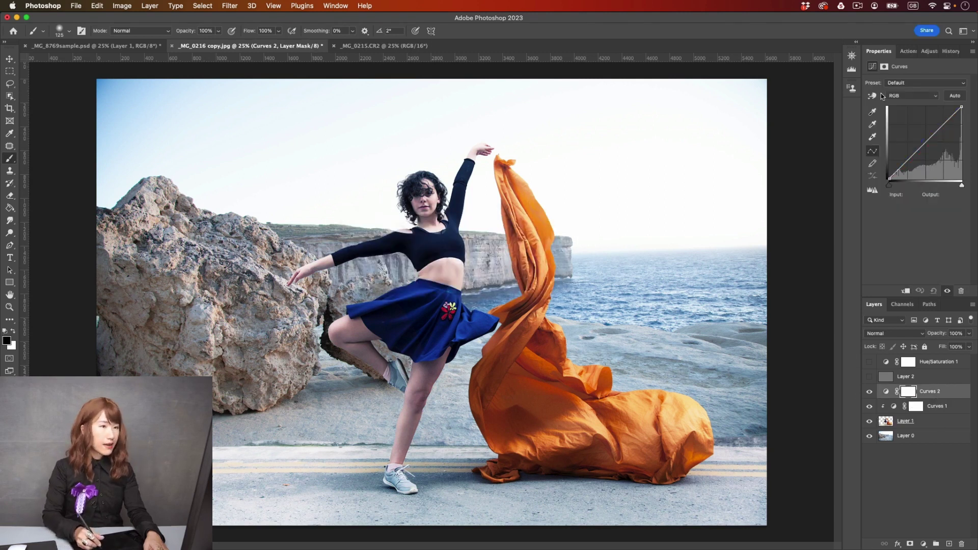
pyautogui.click(457, 267)
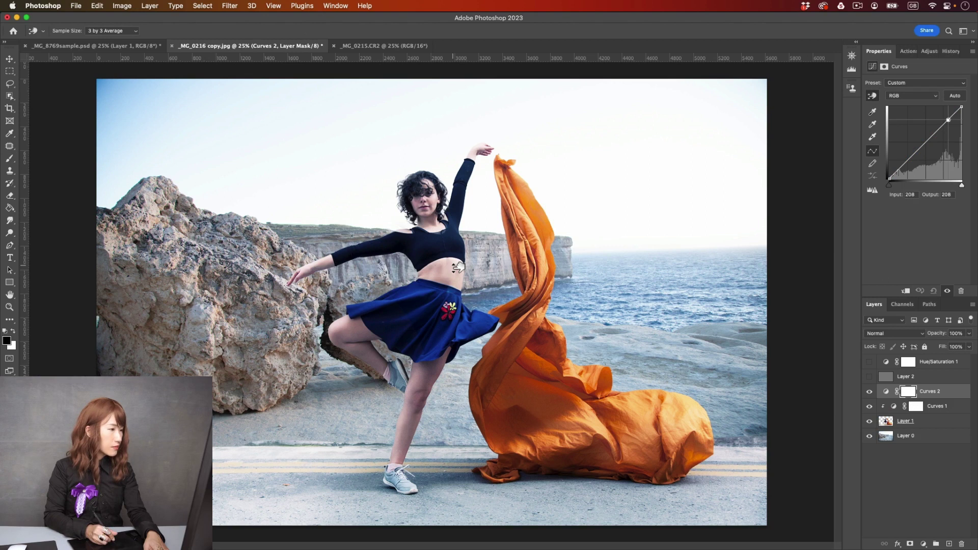
pyautogui.moveTo(457, 268); pyautogui.dragTo(459, 271)
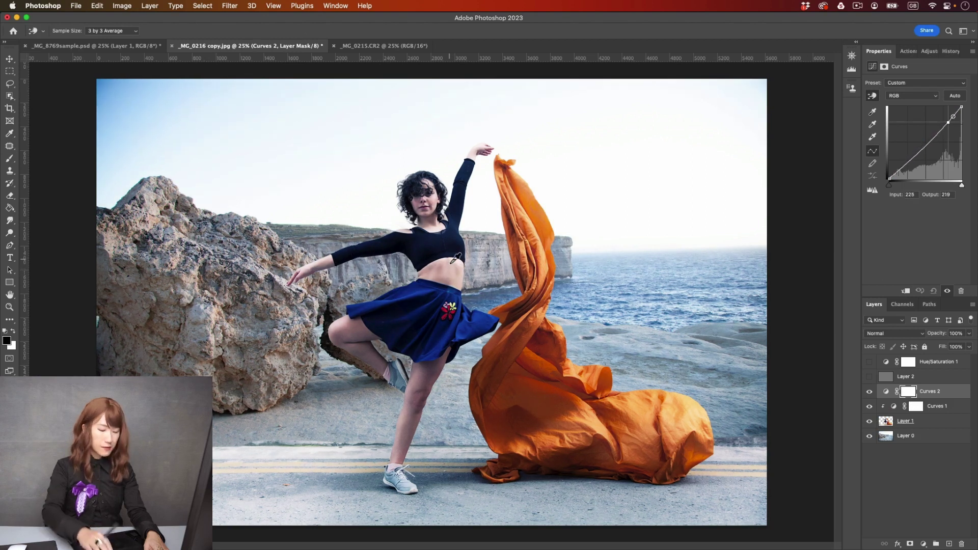
# - Toggle the Curves adjustments to compare, then zoom in on the dancer's legs and fabric
pyautogui.press('super+minus')
pyautogui.keyDown('alt'); pyautogui.click(871, 436); pyautogui.keyUp('alt')
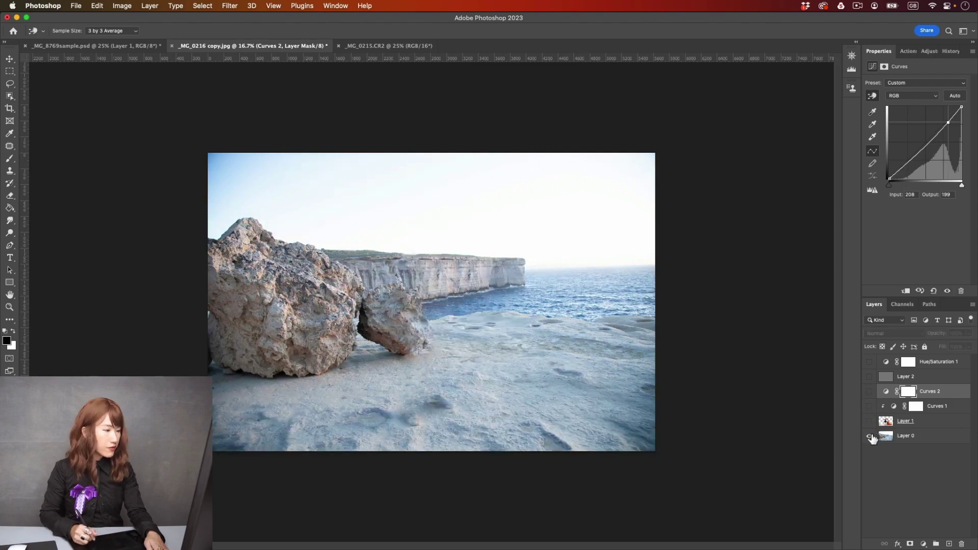
pyautogui.keyDown('alt'); pyautogui.click(870, 436); pyautogui.keyUp('alt')
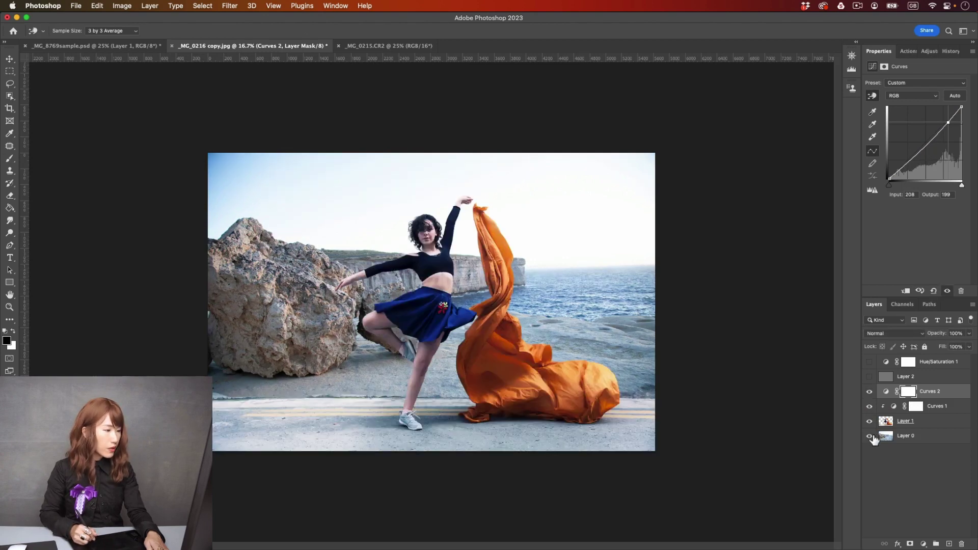
pyautogui.click(870, 392)
pyautogui.click(870, 407)
pyautogui.click(870, 392)
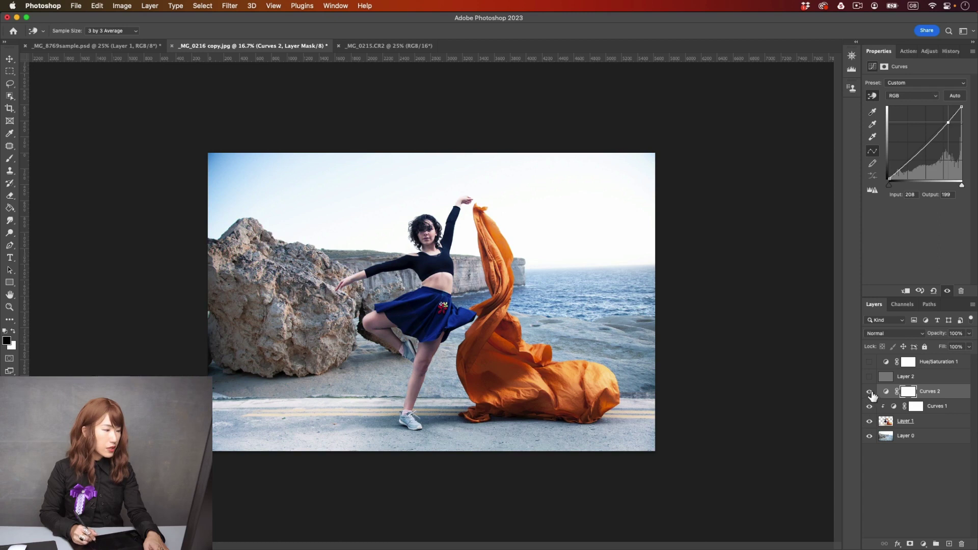
pyautogui.hotkey('ctrl', 'Tab')
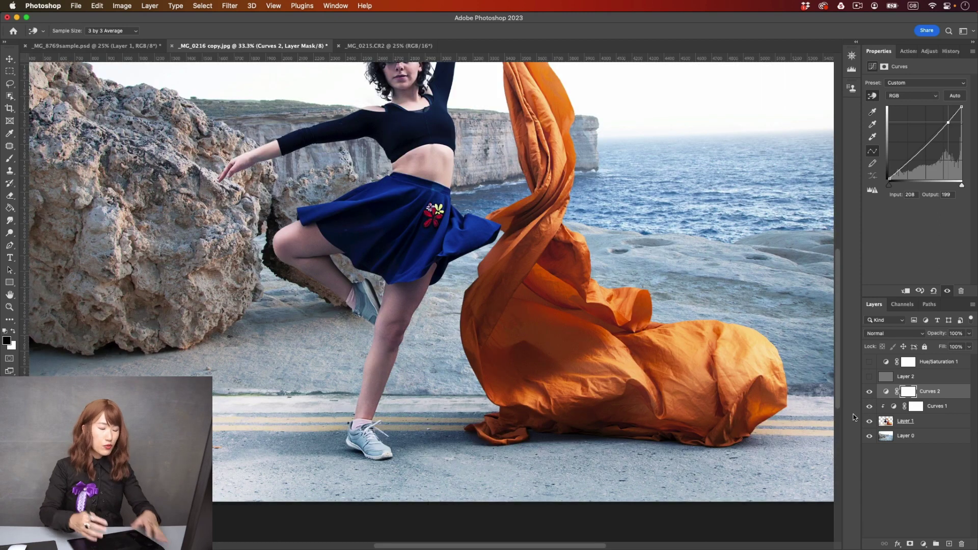
pyautogui.hotkey('ctrl', 'shift', 'Tab')
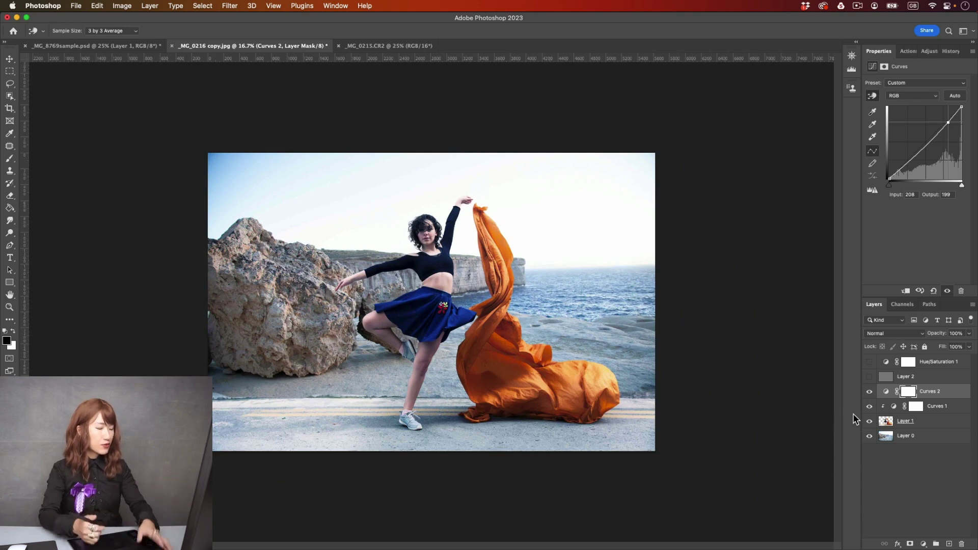
pyautogui.press('super+plus')
pyautogui.press('super+plus')
pyautogui.scroll(-5, 611, 425)
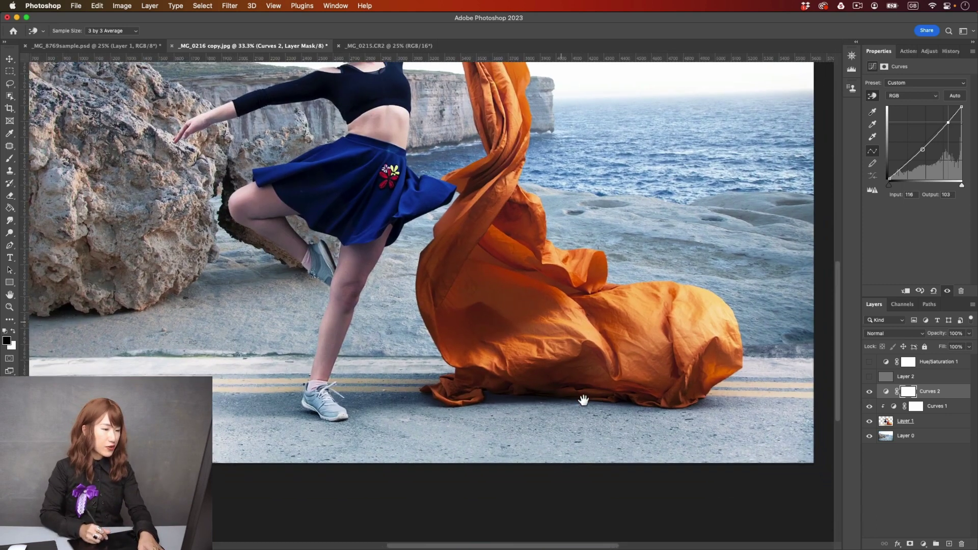
pyautogui.click(887, 421)
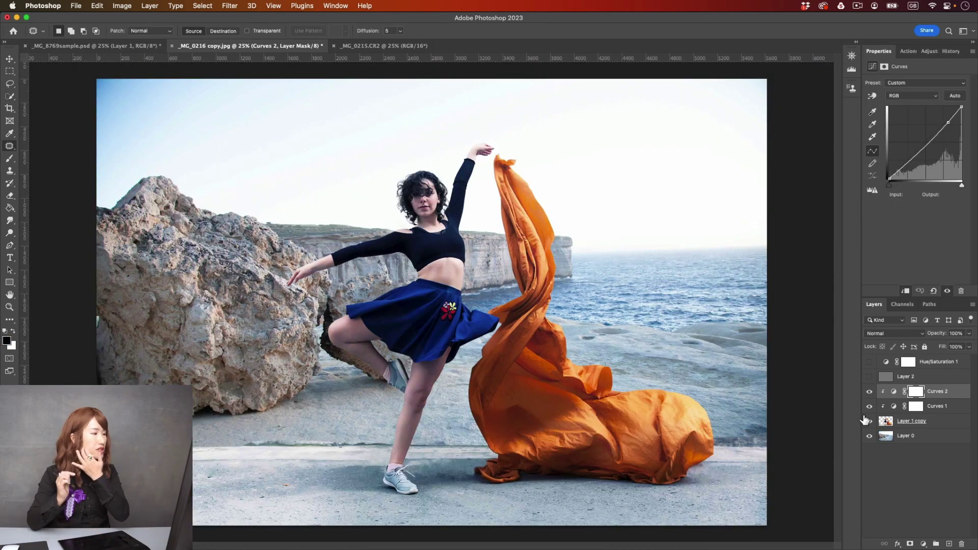
# - Hide both Curves layers and group Layer 2 with Hue/Saturation 1 as 'method 1'
pyautogui.moveTo(869, 391); pyautogui.dragTo(869, 407)
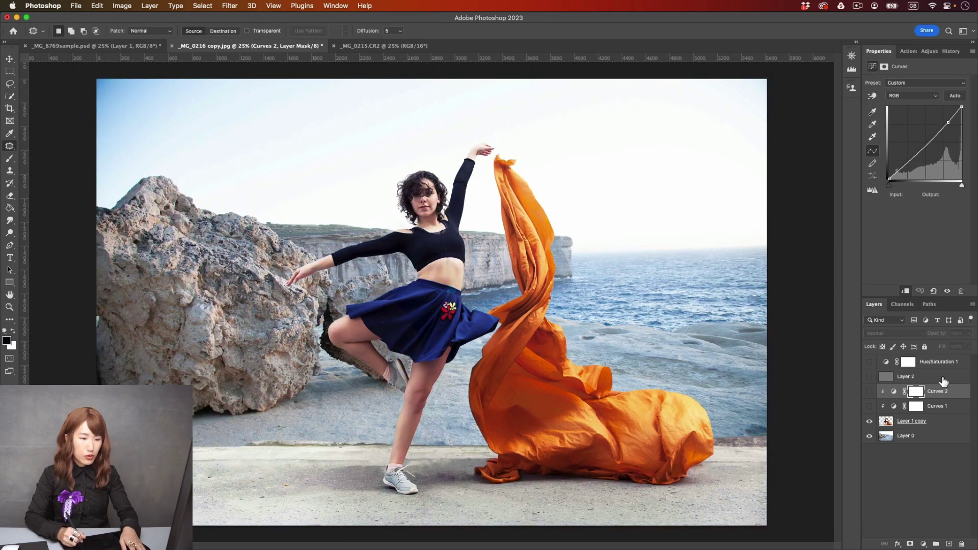
pyautogui.click(941, 380)
pyautogui.keyDown('shift'); pyautogui.click(952, 363); pyautogui.keyUp('shift')
pyautogui.press('super+g')
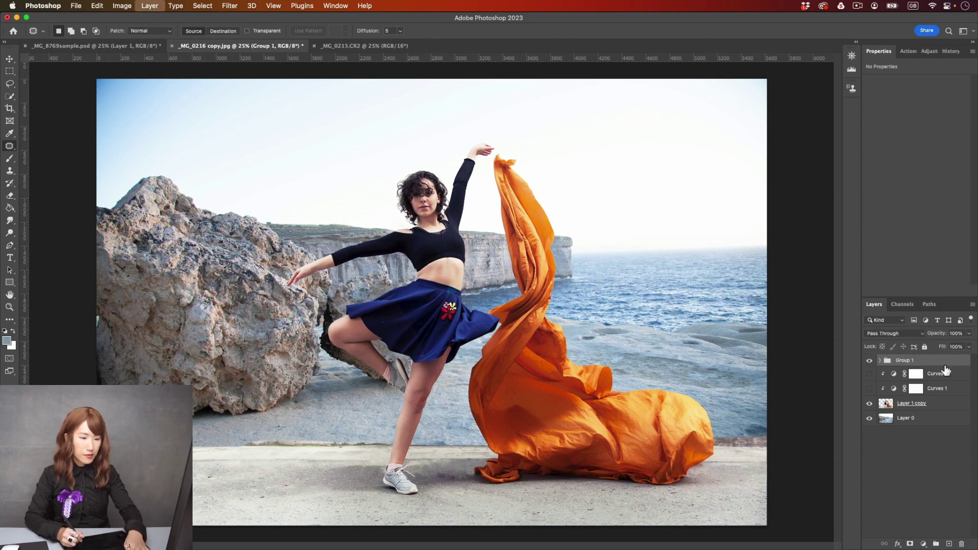
pyautogui.doubleClick(925, 362)
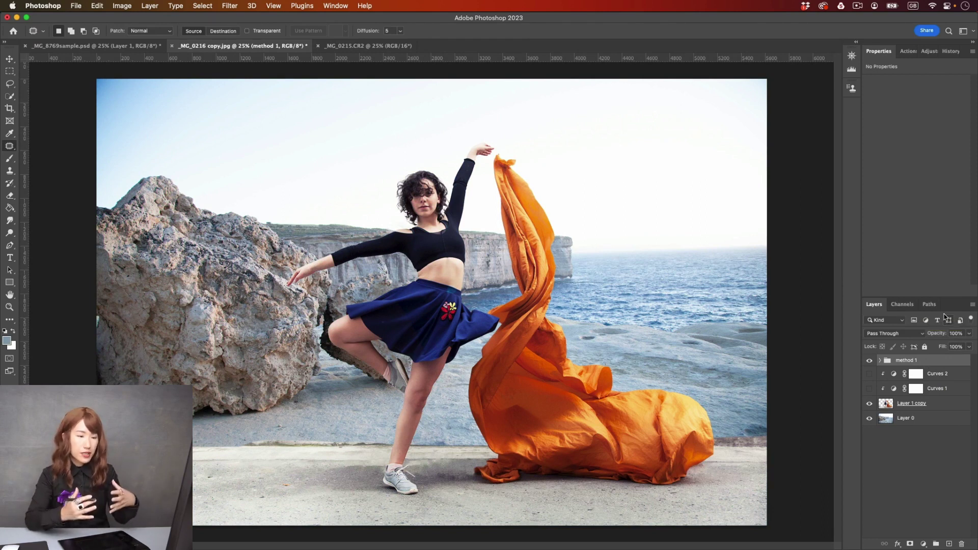
# - Add a red Solid Color fill layer blended in Saturation mode
pyautogui.click(923, 543)
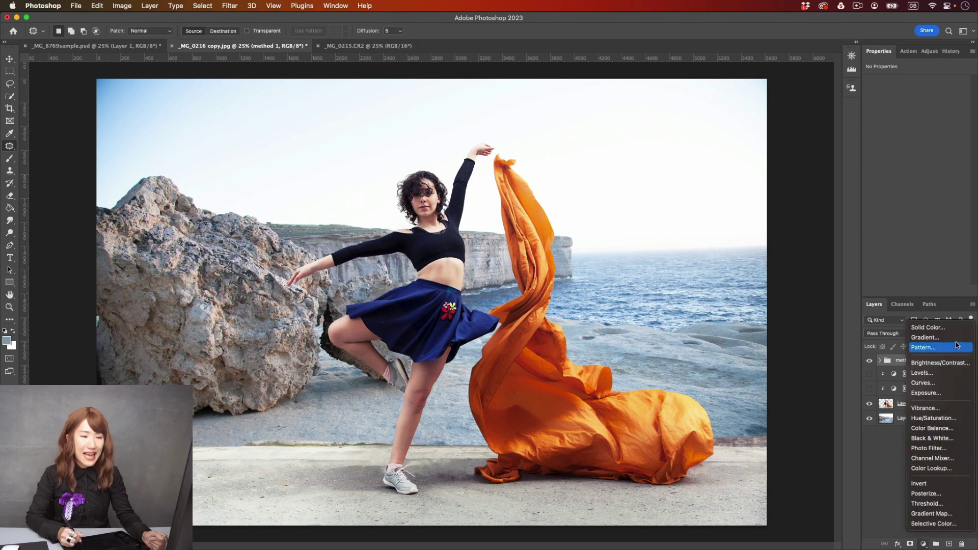
pyautogui.click(927, 328)
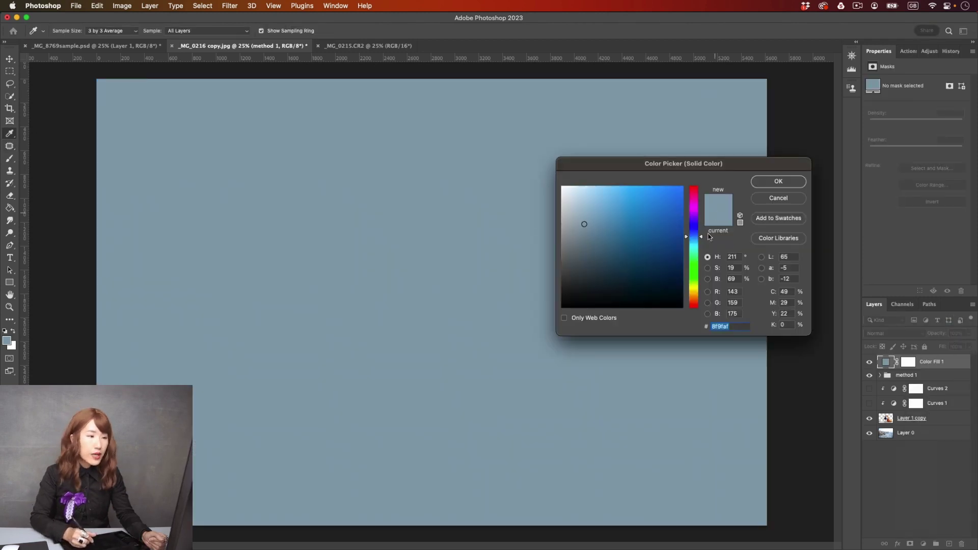
pyautogui.moveTo(701, 236); pyautogui.dragTo(700, 187)
pyautogui.click(779, 182)
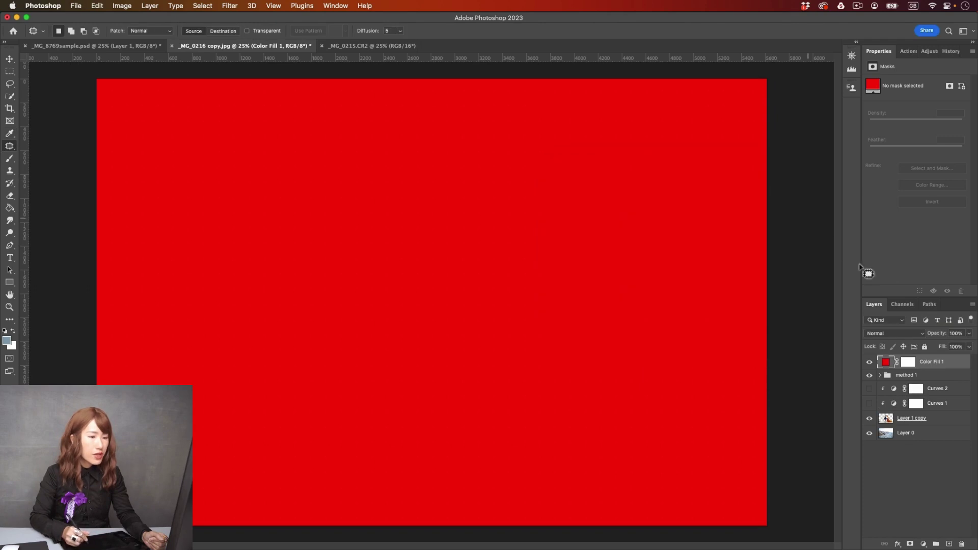
pyautogui.click(909, 335)
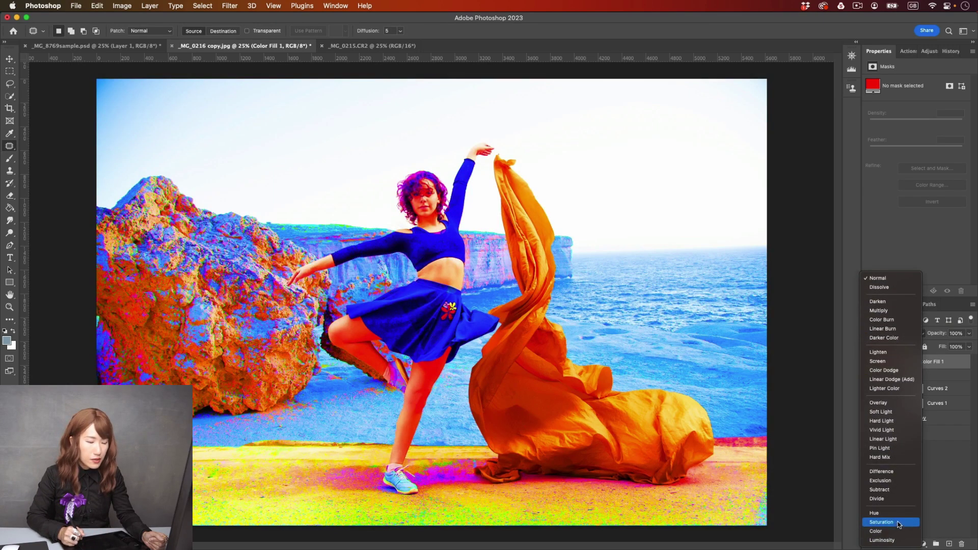
pyautogui.click(898, 523)
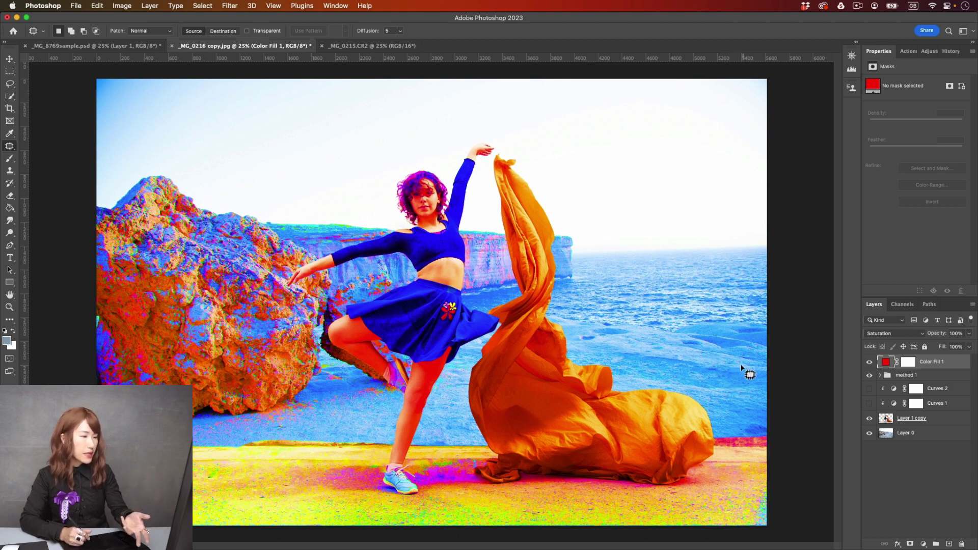
pyautogui.click(917, 418)
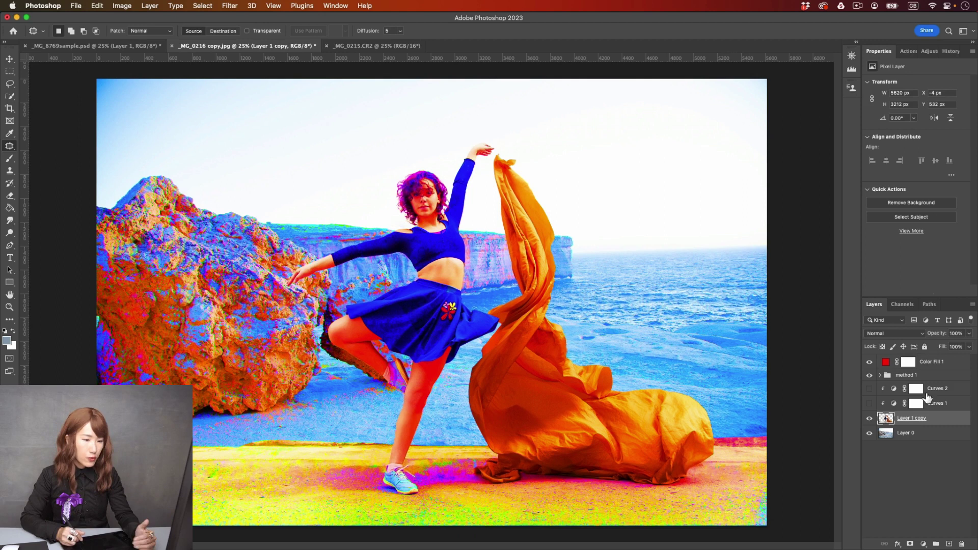
# - Turn Curves 1 and Curves 2 back on, toggling Curves 2 to compare in the saturation view
pyautogui.click(870, 404)
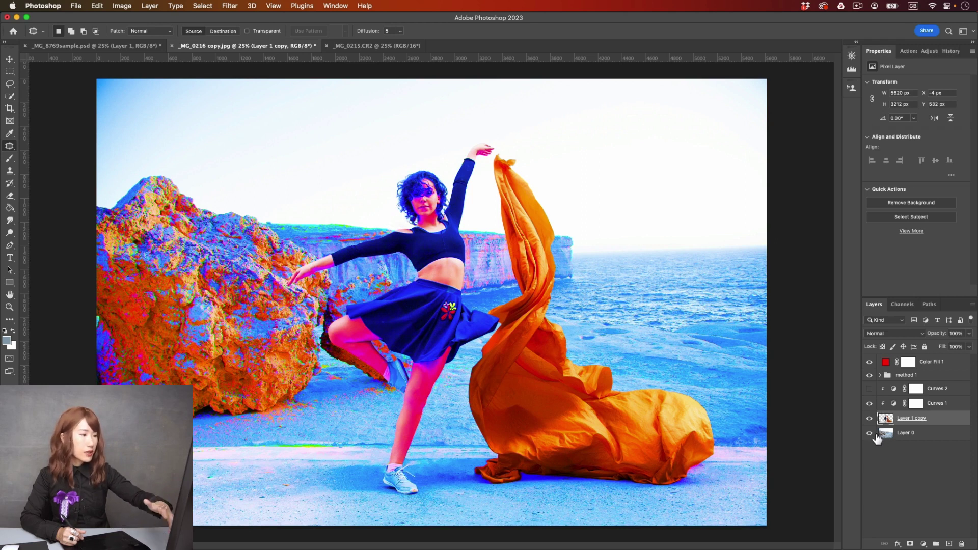
pyautogui.click(870, 389)
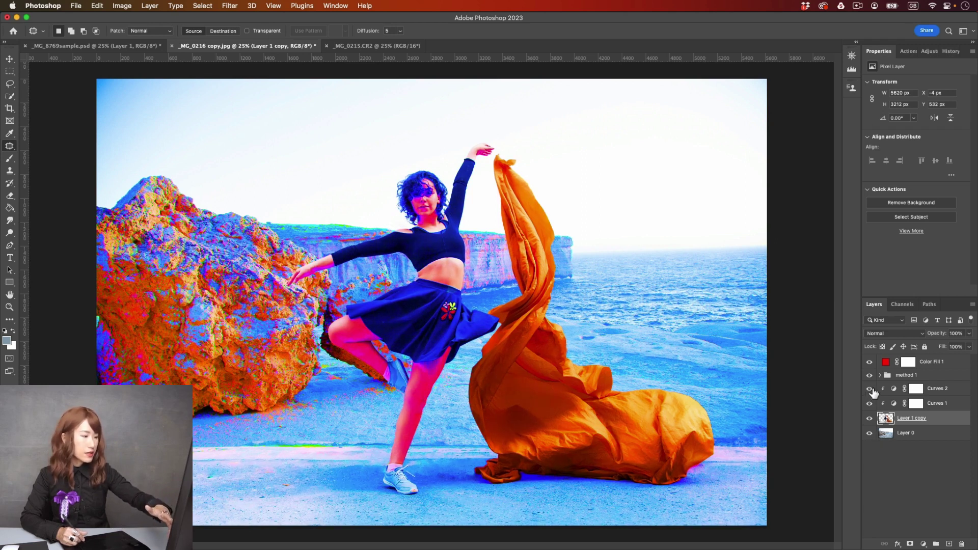
pyautogui.click(871, 389)
pyautogui.click(871, 389)
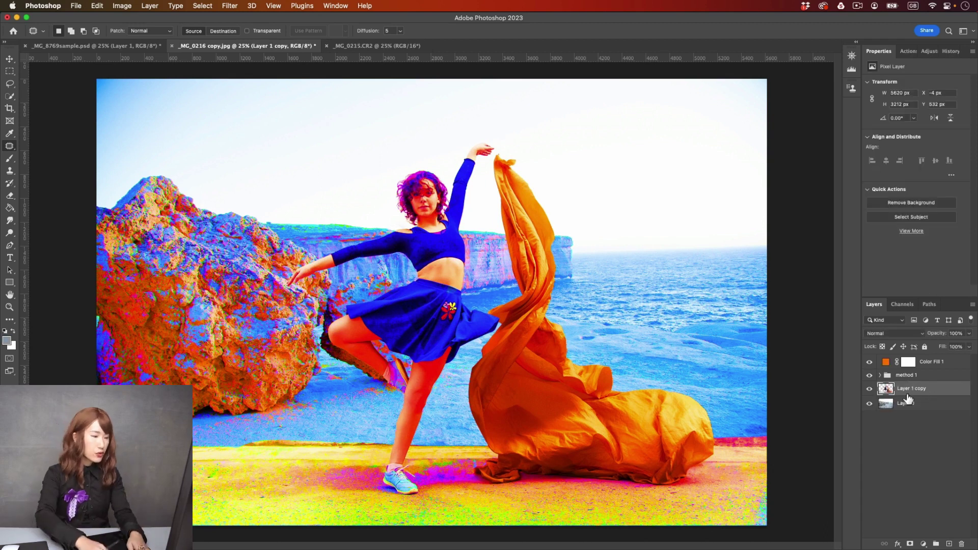
# - Add a new Curves layer and pull the Red curve down to reduce the red cast
pyautogui.press('super+alt+m')
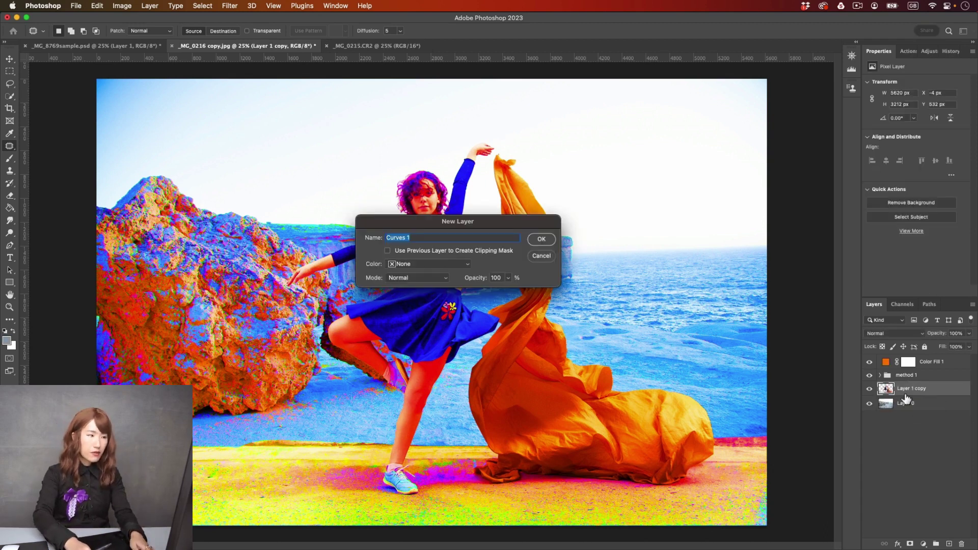
pyautogui.press('Escape')
pyautogui.click(923, 544)
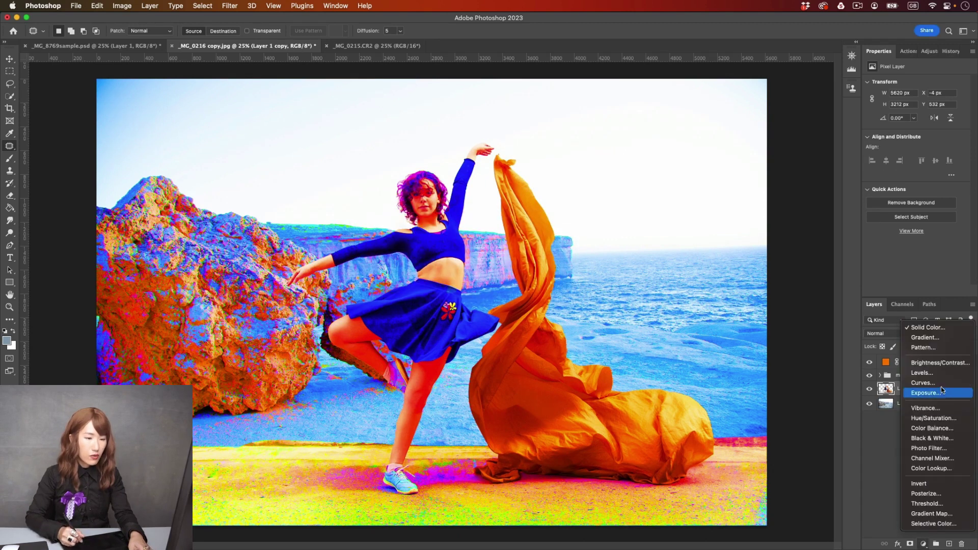
pyautogui.click(923, 382)
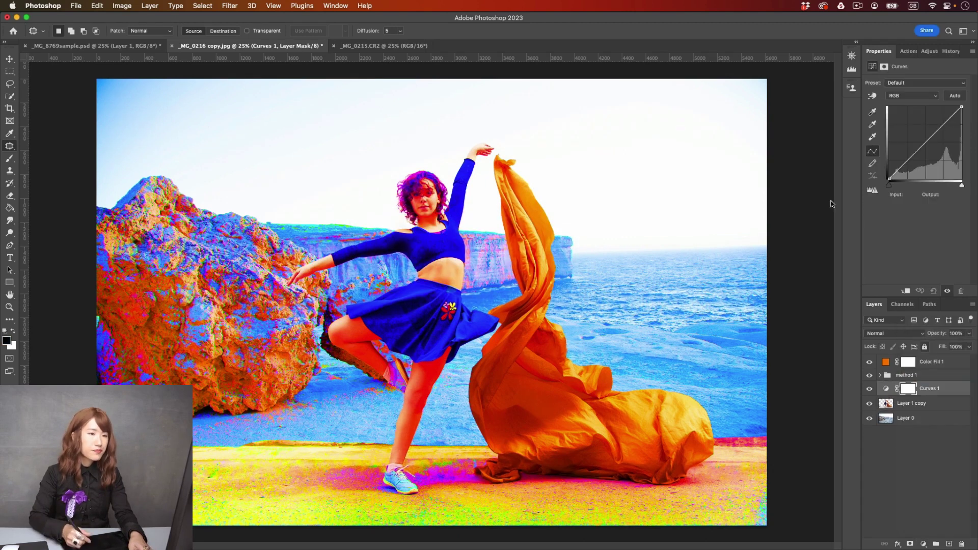
pyautogui.click(899, 96)
pyautogui.click(912, 105)
pyautogui.click(873, 96)
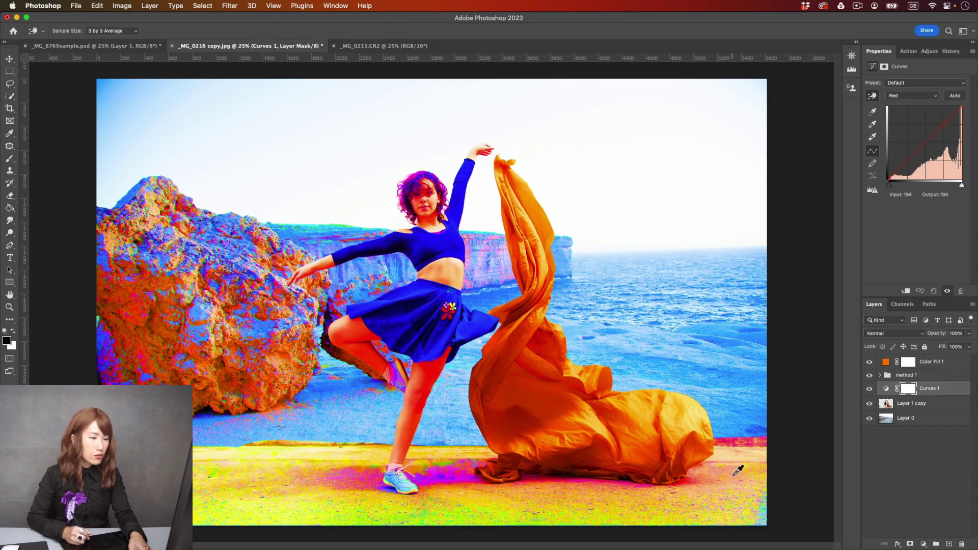
pyautogui.moveTo(740, 469); pyautogui.dragTo(740, 485)
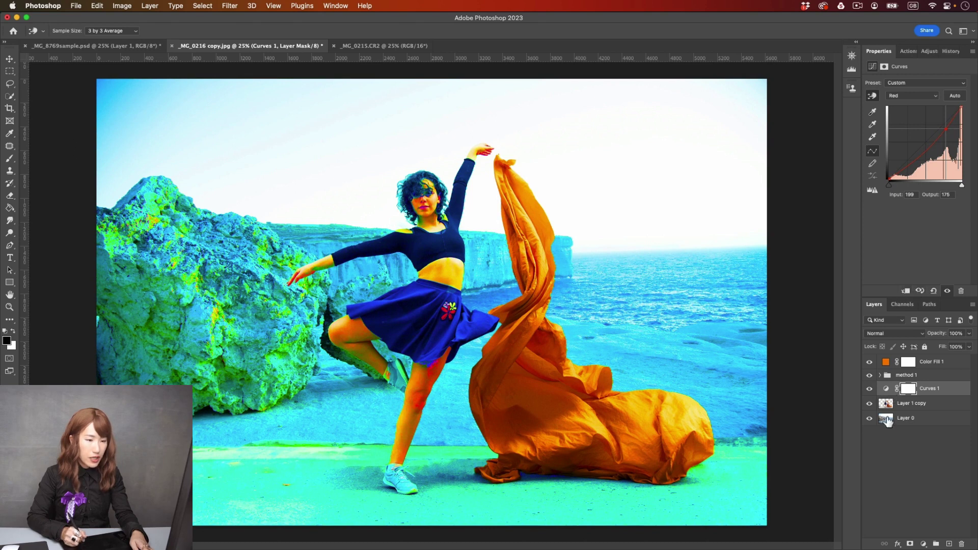
# - Clip the Curves to Layer 1 copy, lower red further, adjust Blue (196→213), and hide Color Fill 1
pyautogui.click(907, 292)
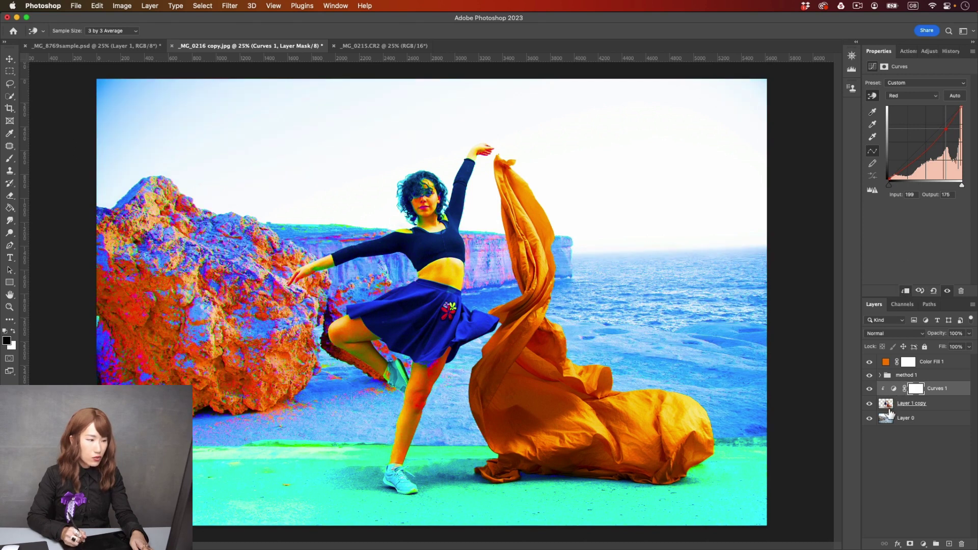
pyautogui.moveTo(749, 474); pyautogui.dragTo(749, 483)
pyautogui.click(912, 96)
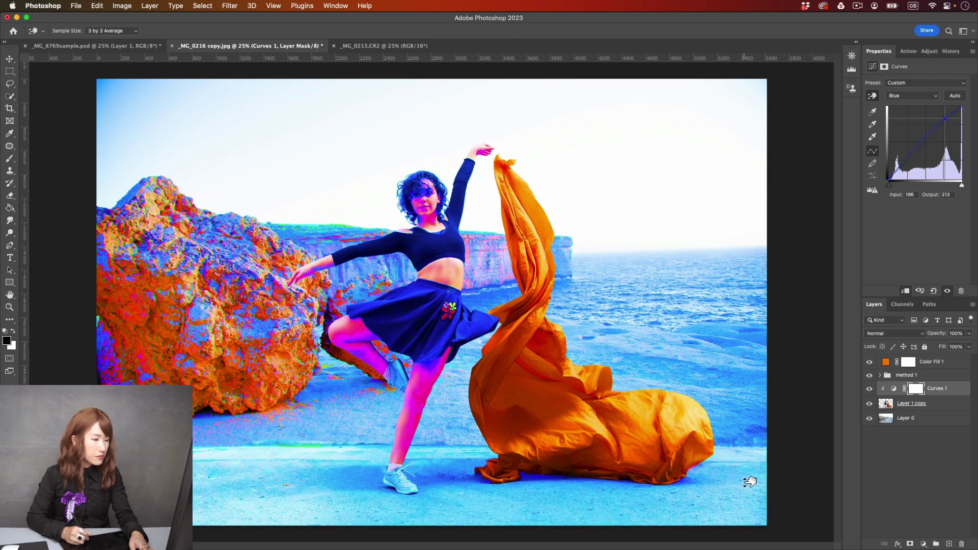
pyautogui.moveTo(750, 479); pyautogui.dragTo(751, 482)
pyautogui.click(869, 362)
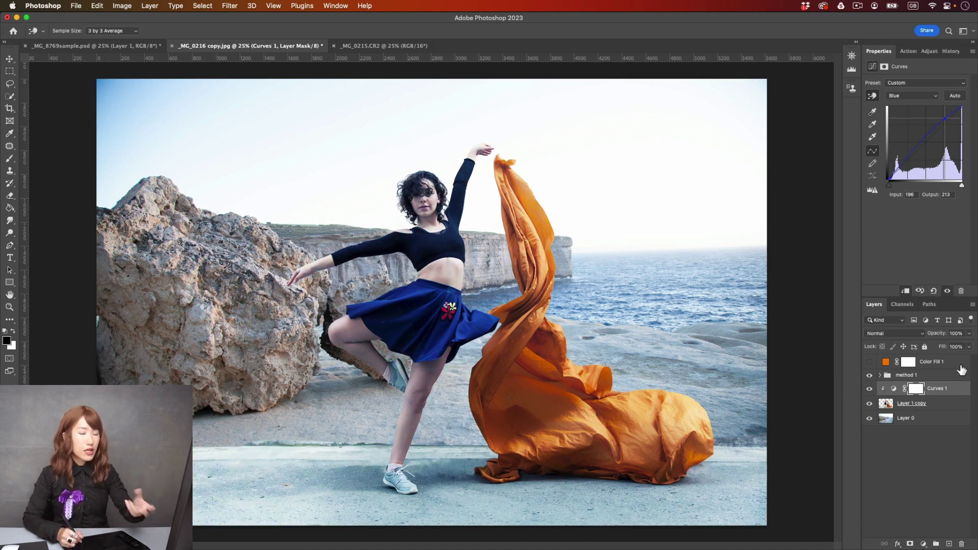
# - Delete the old Curves 1 layer, turn the check fill back on, and select Color Fill 1
pyautogui.press('BackSpace')
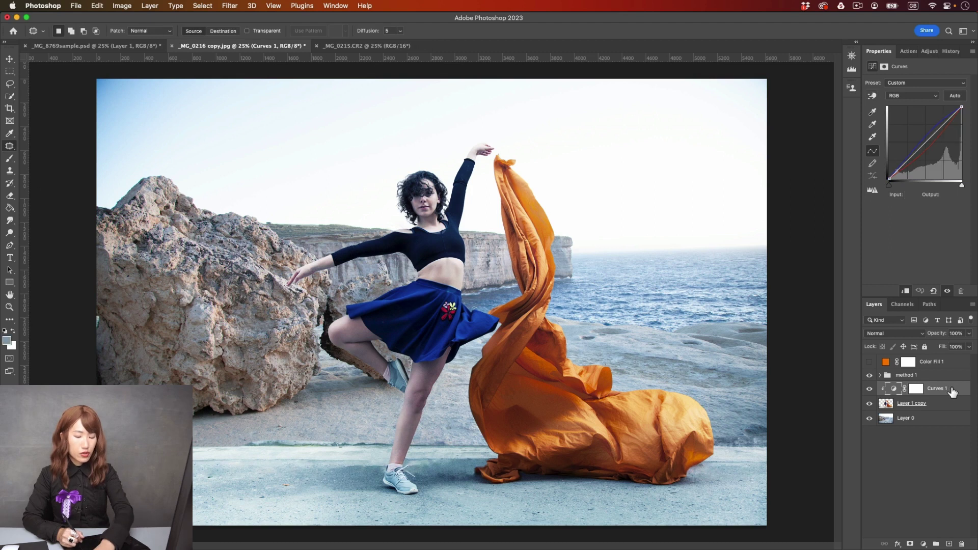
pyautogui.click(869, 362)
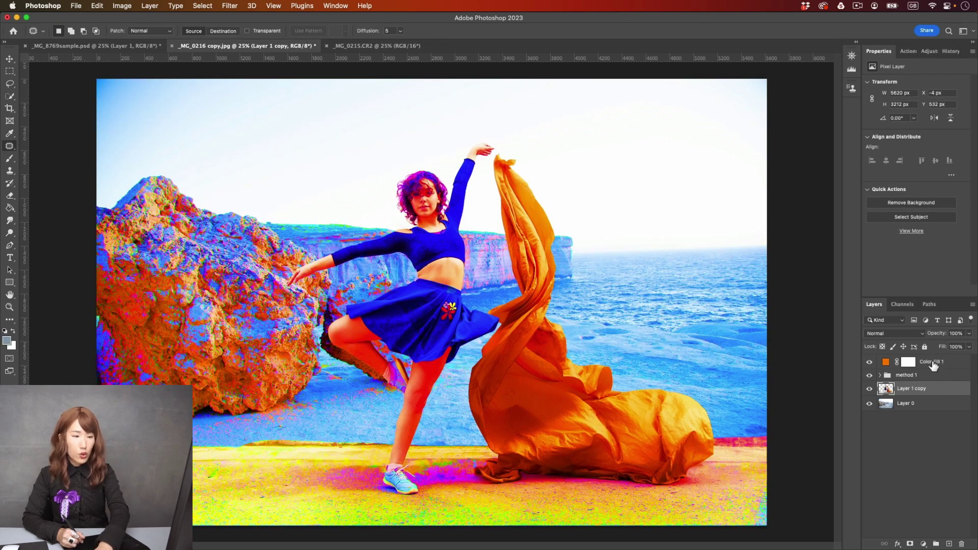
pyautogui.click(930, 363)
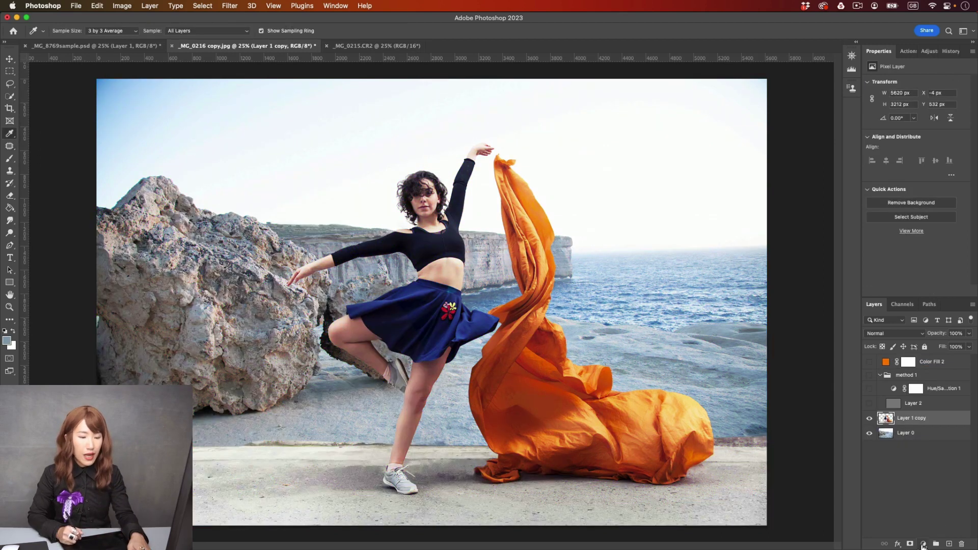
# - Add a new default Curves adjustment layer and bring up its Properties options menu
pyautogui.click(924, 544)
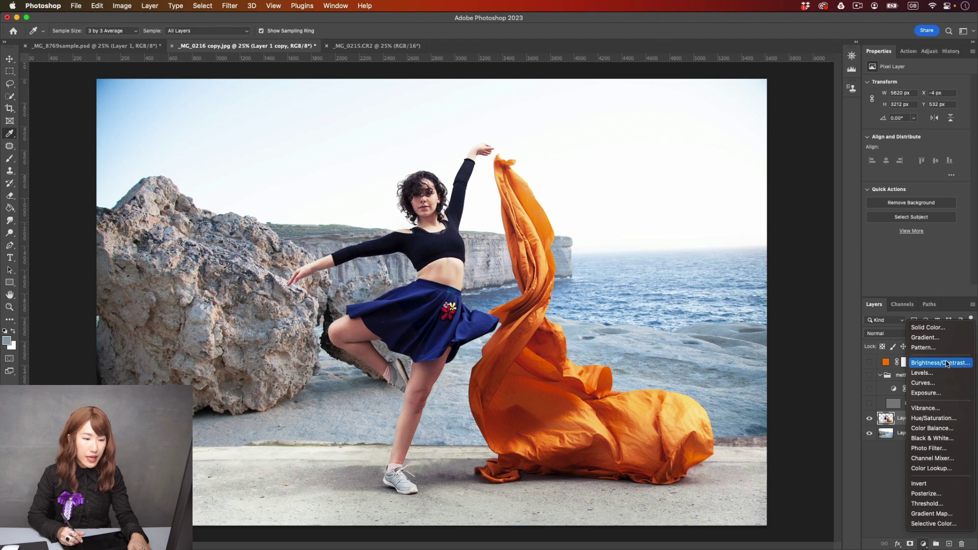
pyautogui.click(946, 383)
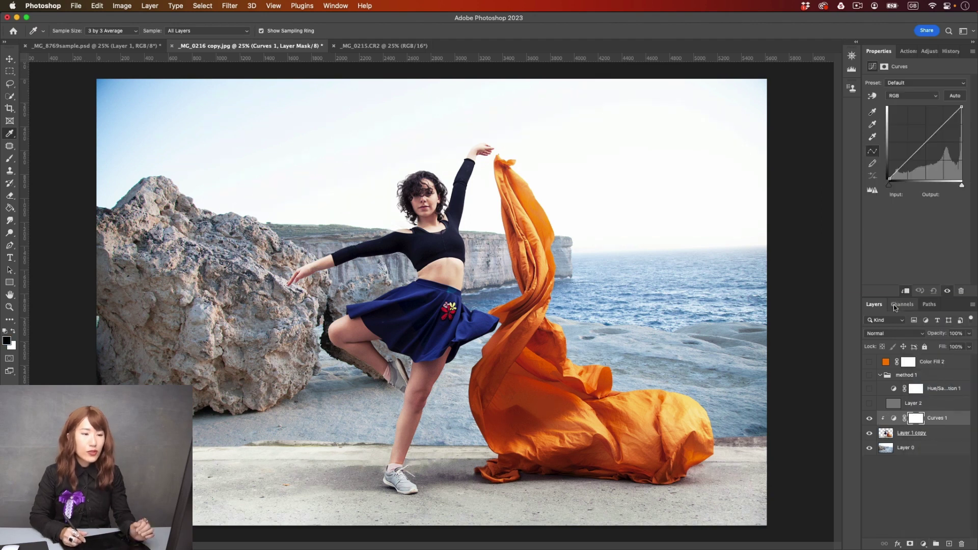
pyautogui.click(895, 419)
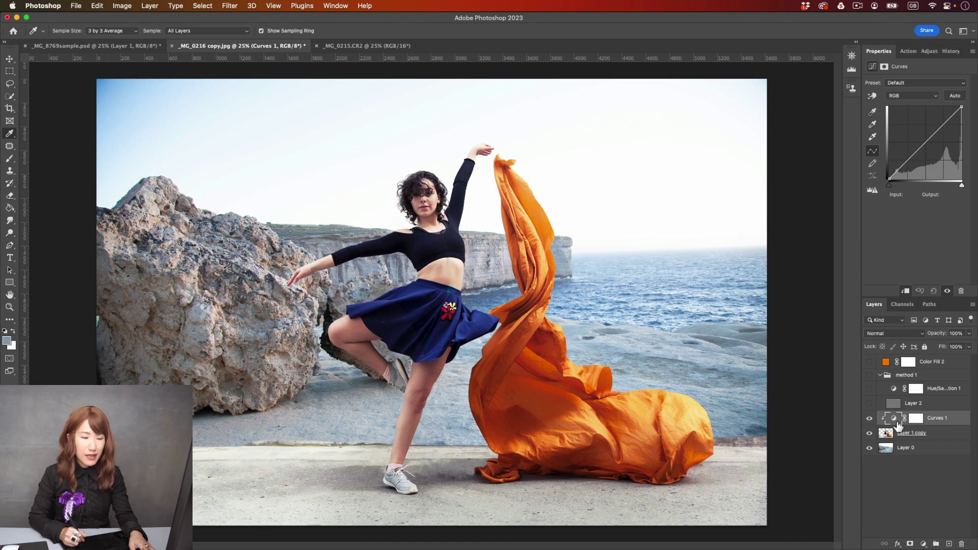
pyautogui.click(973, 53)
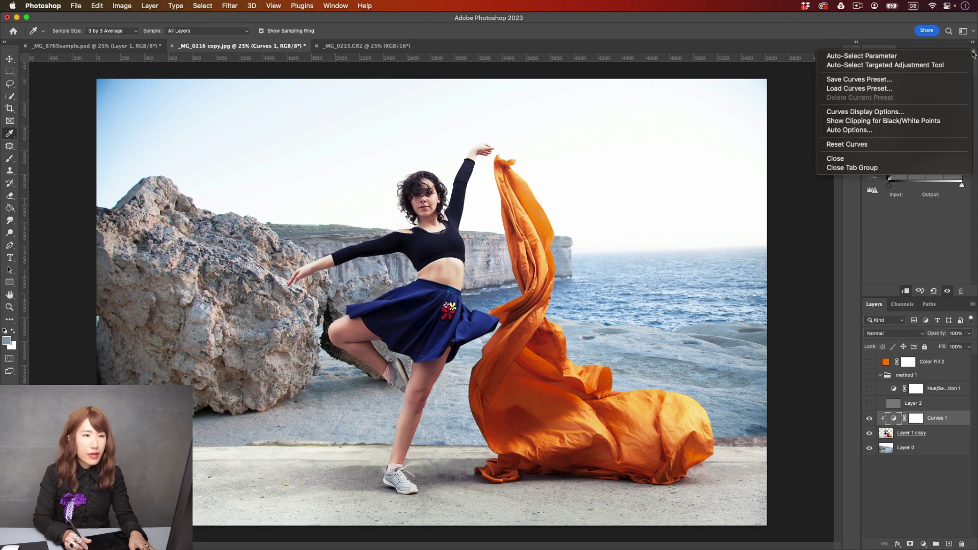
# - Set Curves auto options to Find Dark & Light Colors with a near-black shadow target sampled from the image
pyautogui.click(880, 130)
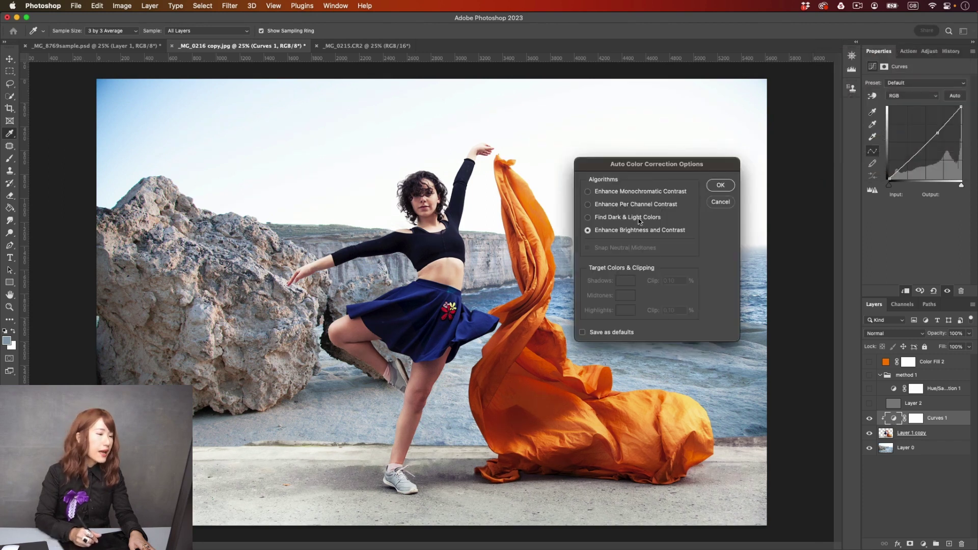
pyautogui.click(588, 217)
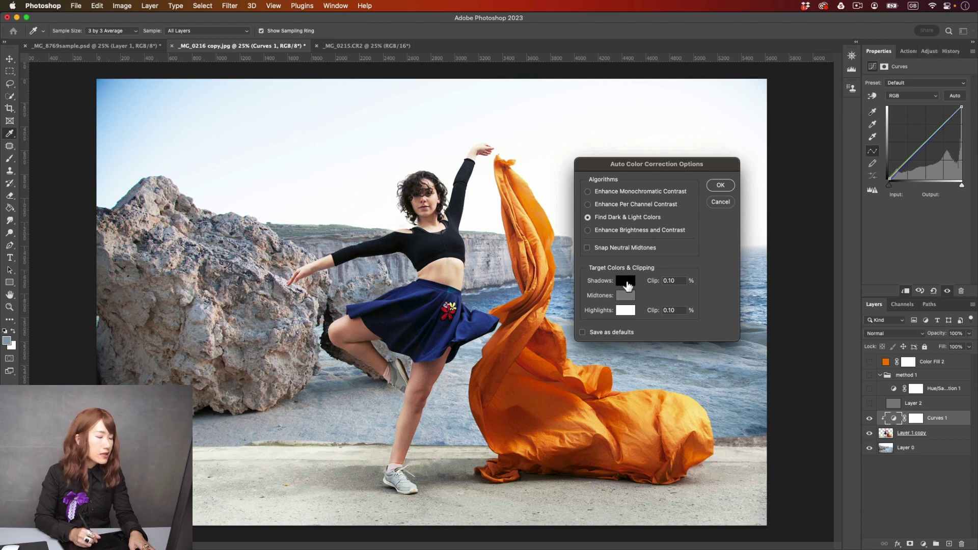
pyautogui.click(626, 281)
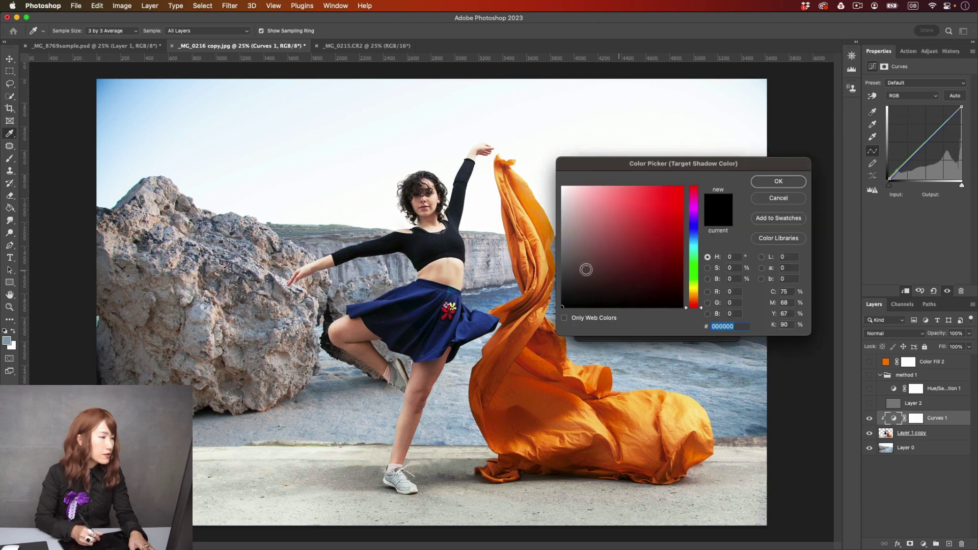
pyautogui.click(330, 320)
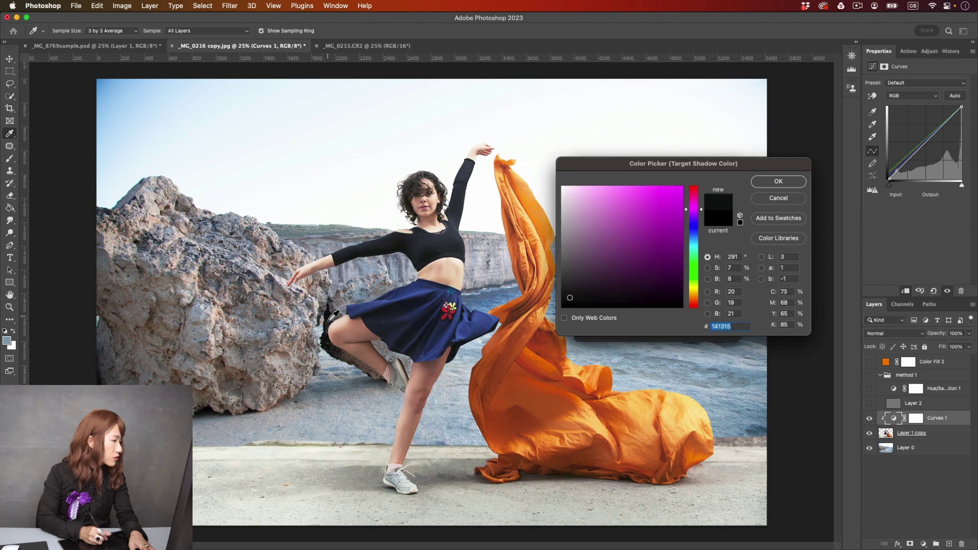
pyautogui.click(779, 182)
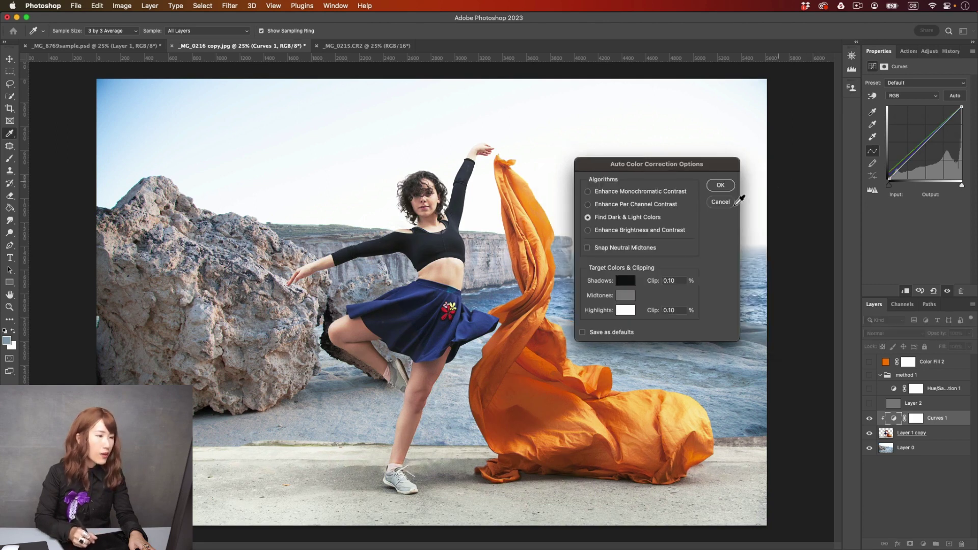
# - Sample a light sky-blue highlight target, apply the auto options, and decline saving them as defaults
pyautogui.click(624, 312)
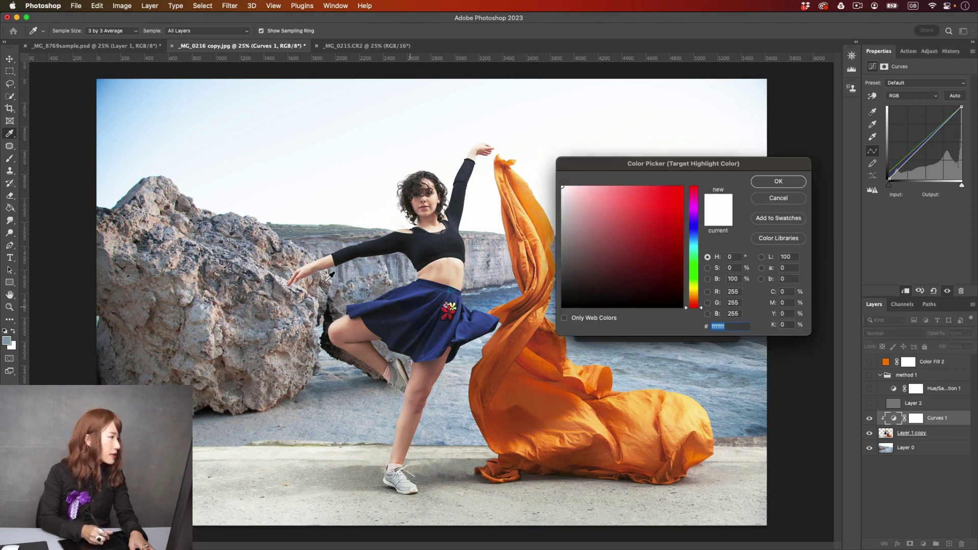
pyautogui.click(118, 85)
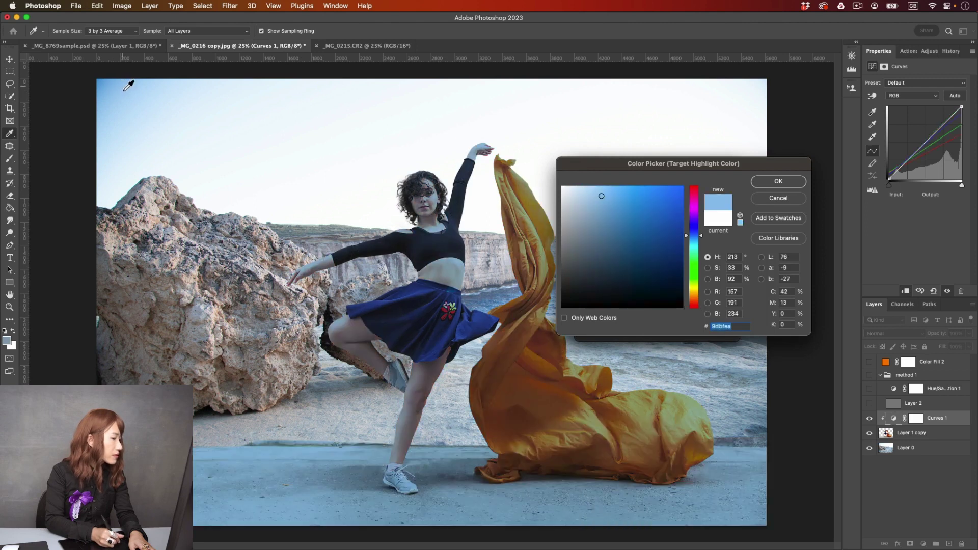
pyautogui.click(126, 92)
pyautogui.click(143, 88)
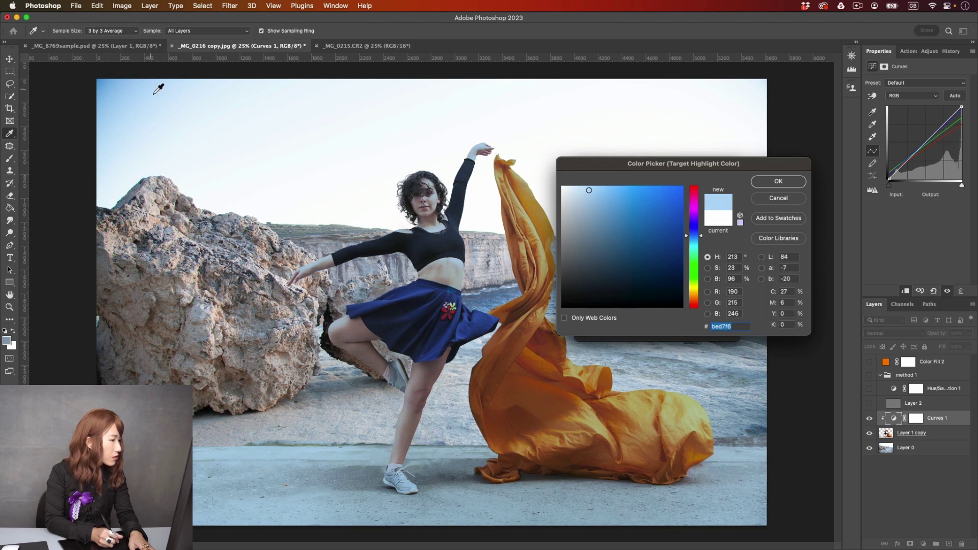
pyautogui.click(157, 91)
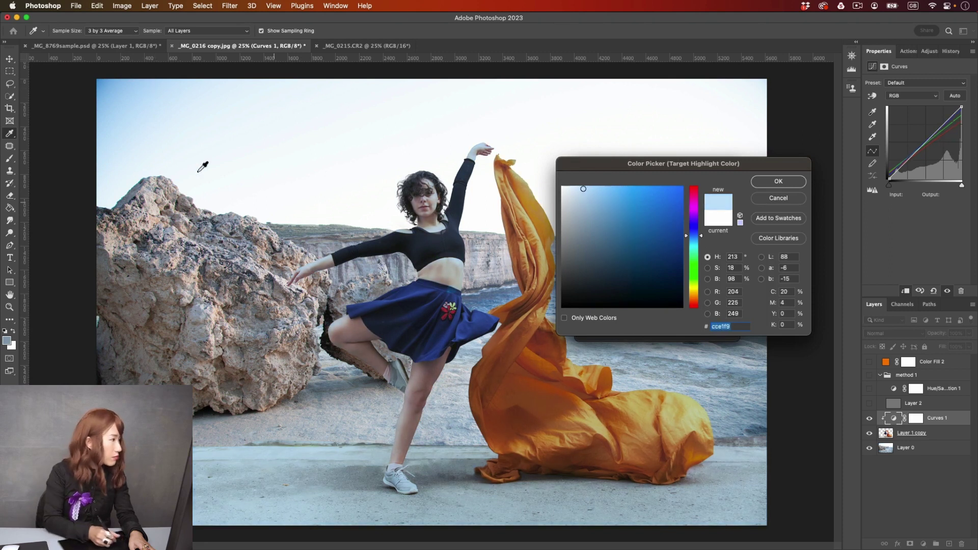
pyautogui.moveTo(147, 109)
pyautogui.mouseDown()
pyautogui.moveTo(131, 130)
pyautogui.moveTo(125, 100)
pyautogui.moveTo(147, 103)
pyautogui.mouseUp()
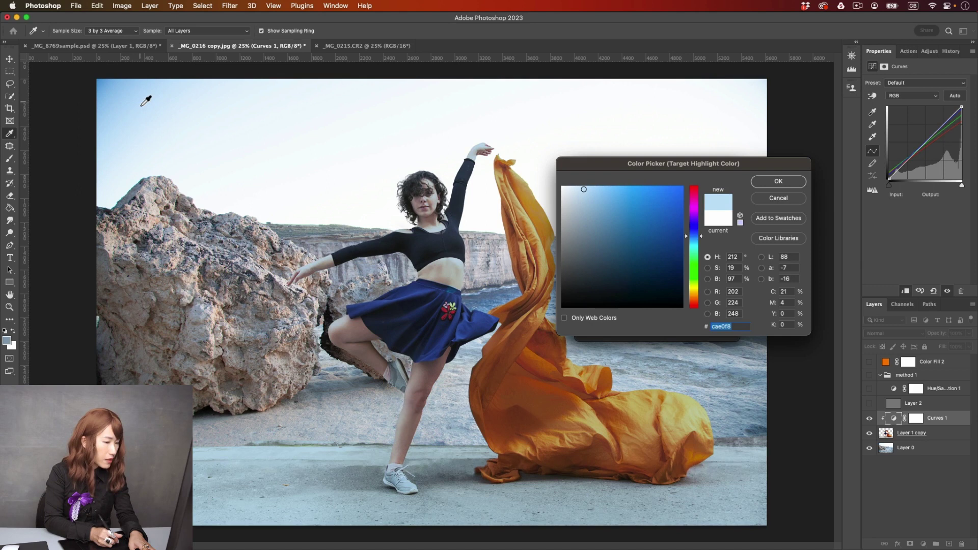
pyautogui.rightClick(137, 86)
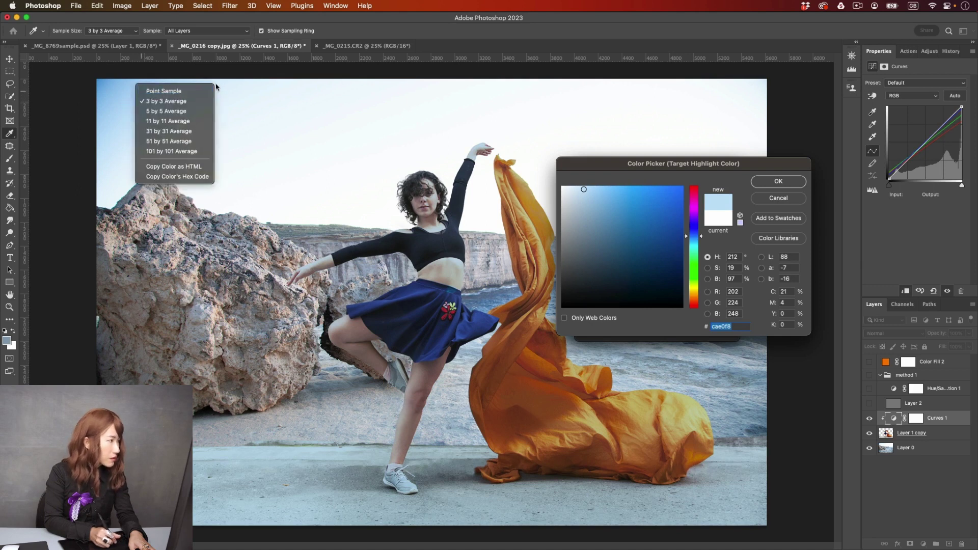
pyautogui.click(176, 97)
pyautogui.click(765, 182)
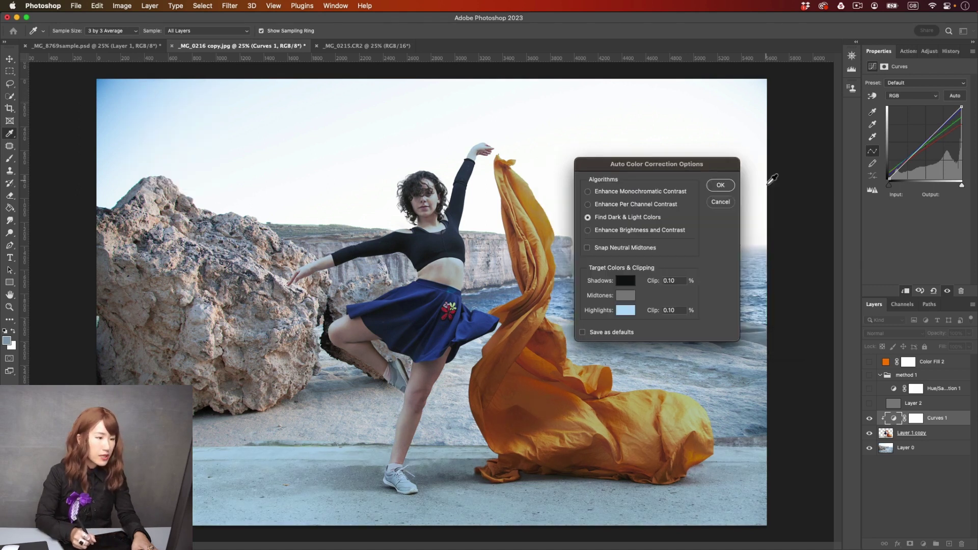
pyautogui.click(719, 185)
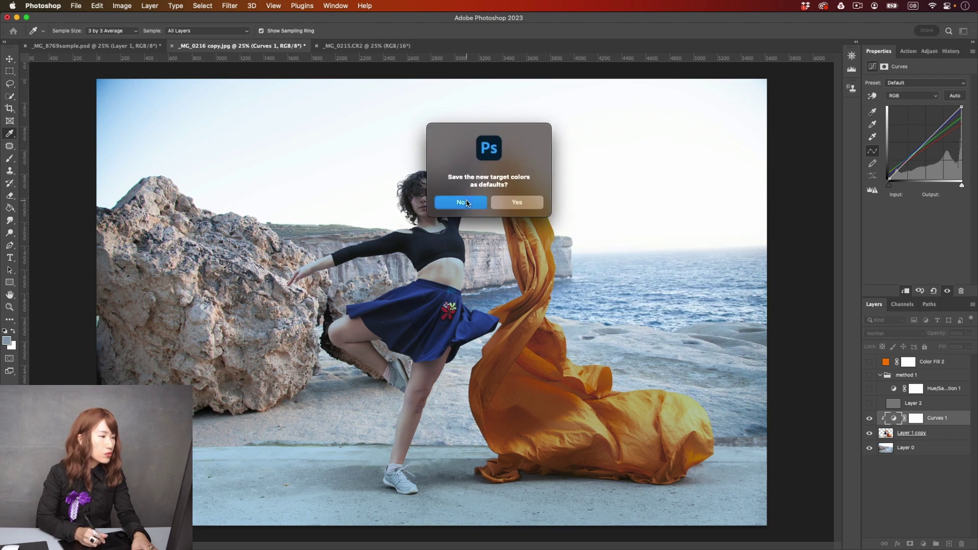
pyautogui.click(466, 202)
# - Compare the Curves correction on and off, then lower its opacity to 80%
pyautogui.click(871, 418)
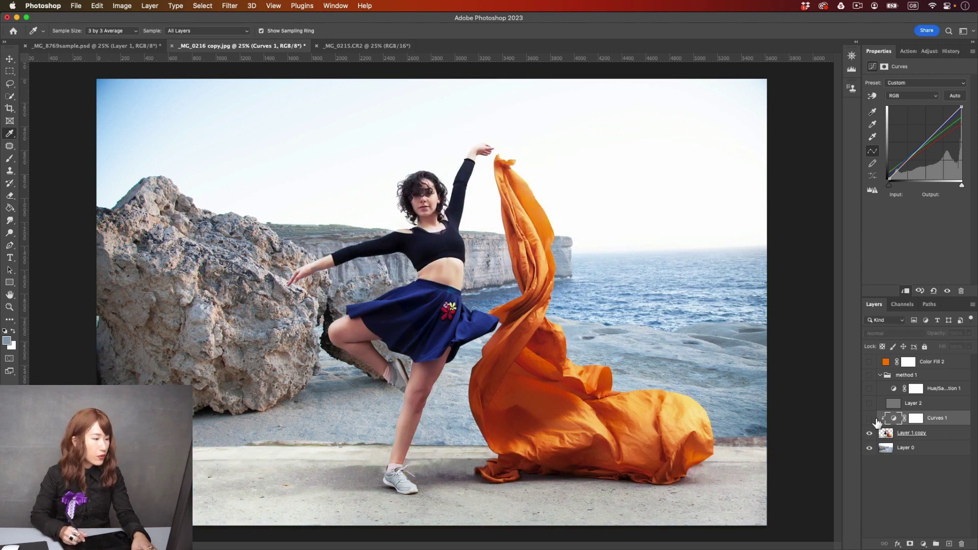
pyautogui.click(871, 418)
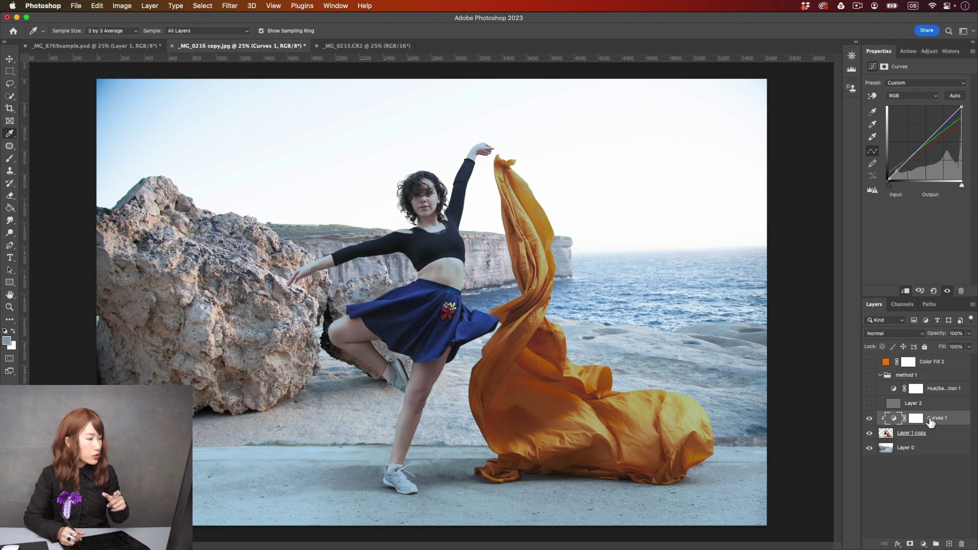
pyautogui.press('v')
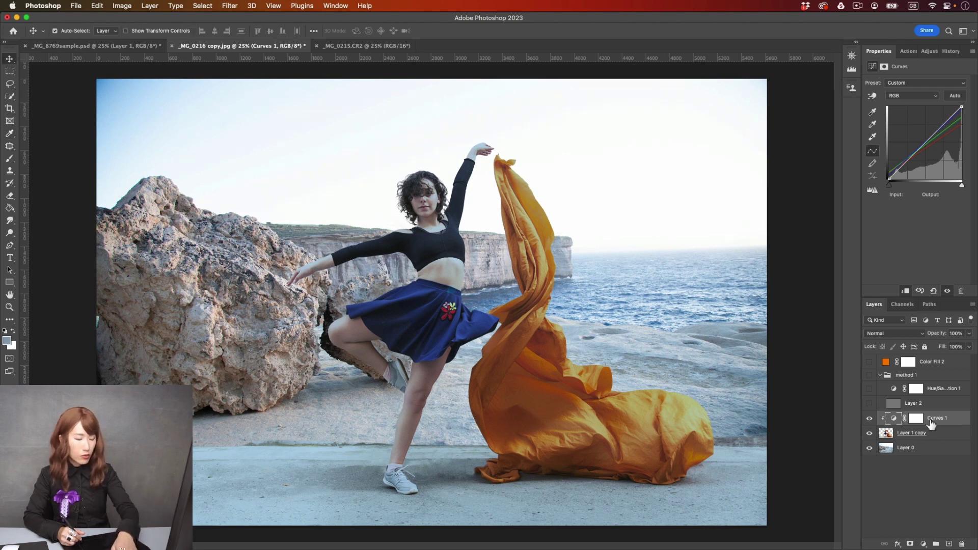
pyautogui.press('8')
# - Toggle the Curves 3 correction to compare, leave it hidden, and select Layer 1 copy
pyautogui.rightClick(871, 420)
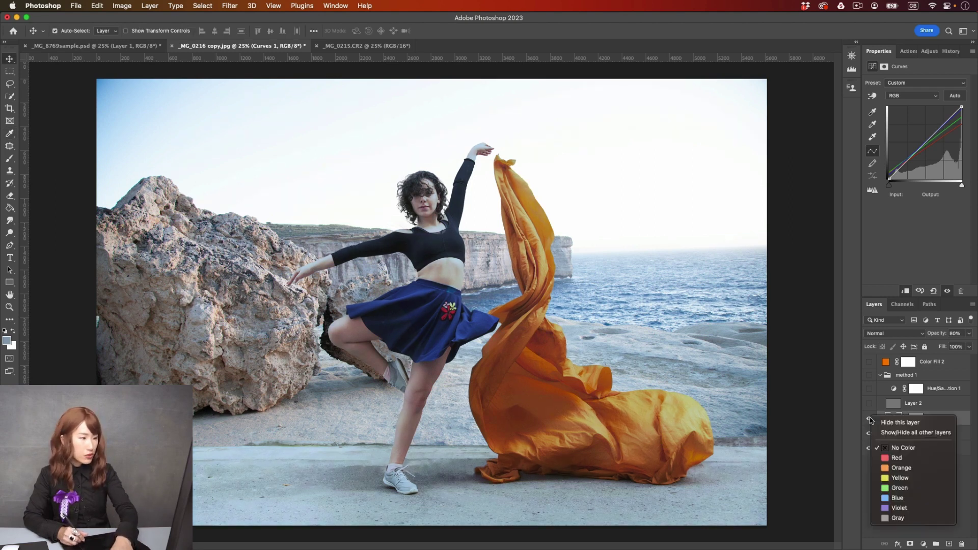
pyautogui.click(872, 421)
pyautogui.click(871, 421)
pyautogui.click(871, 420)
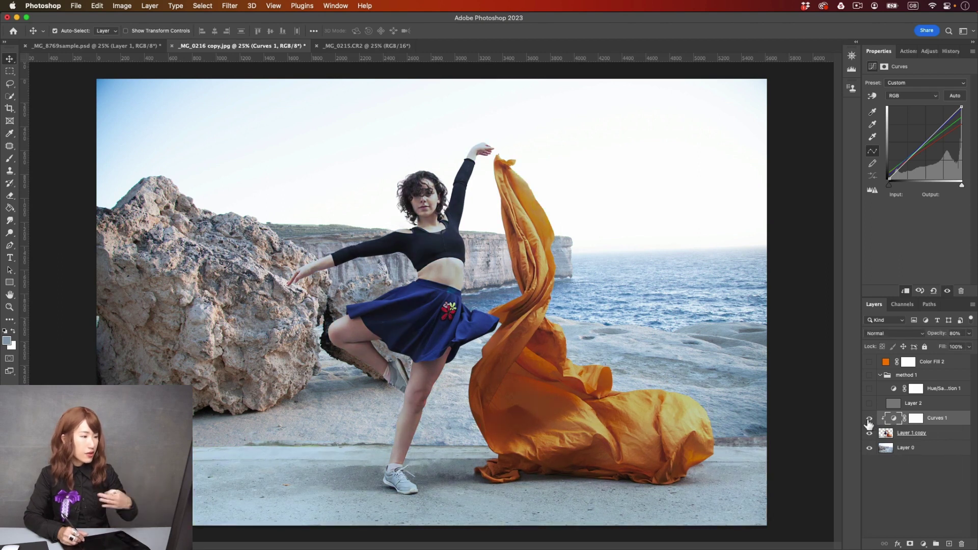
pyautogui.click(870, 418)
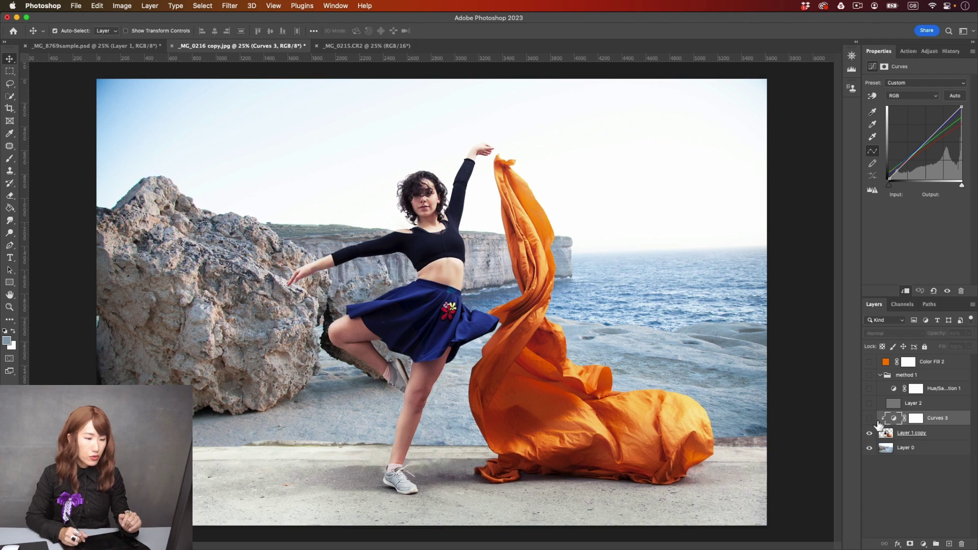
pyautogui.click(871, 418)
pyautogui.click(871, 419)
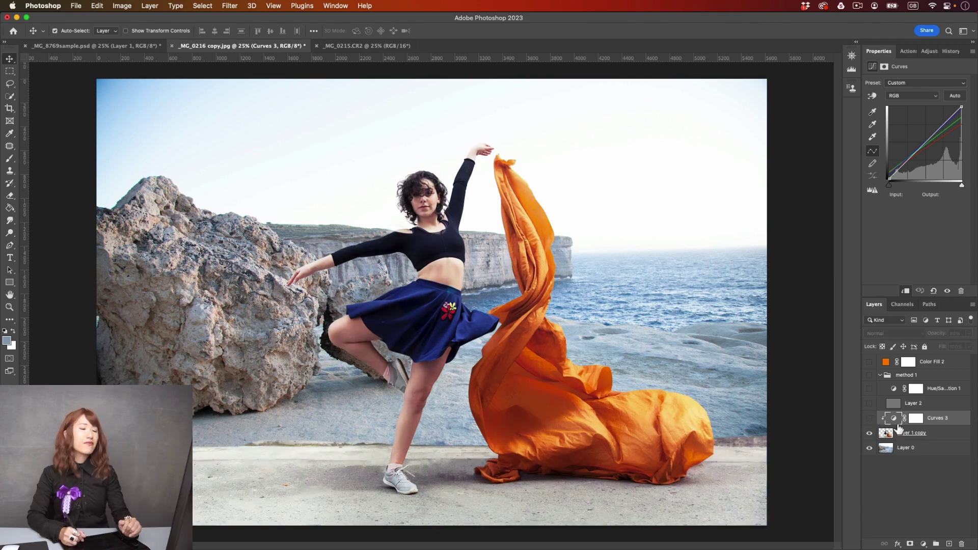
pyautogui.click(945, 439)
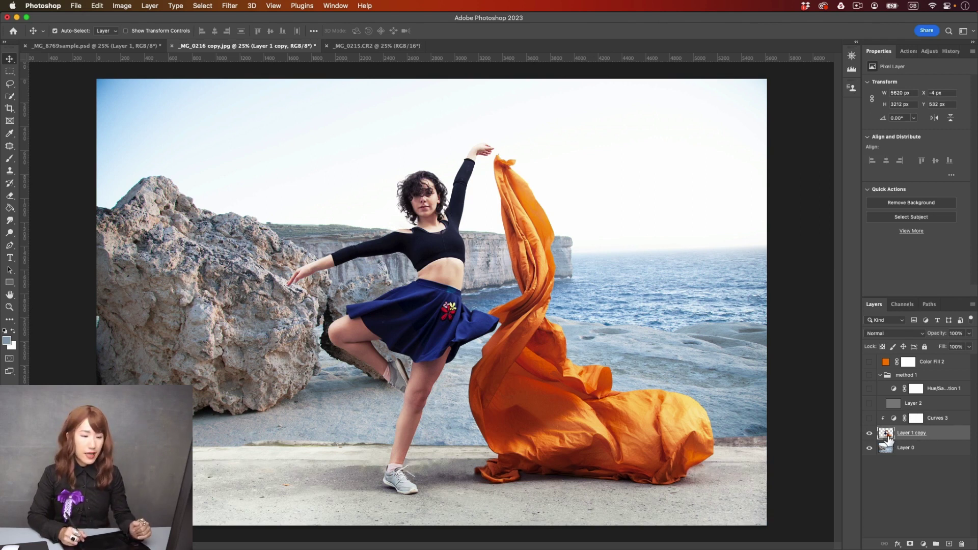
# - Open Match Color and set the source to _MG_0216 copy.jpg, layer Layer 0
pyautogui.click(121, 6)
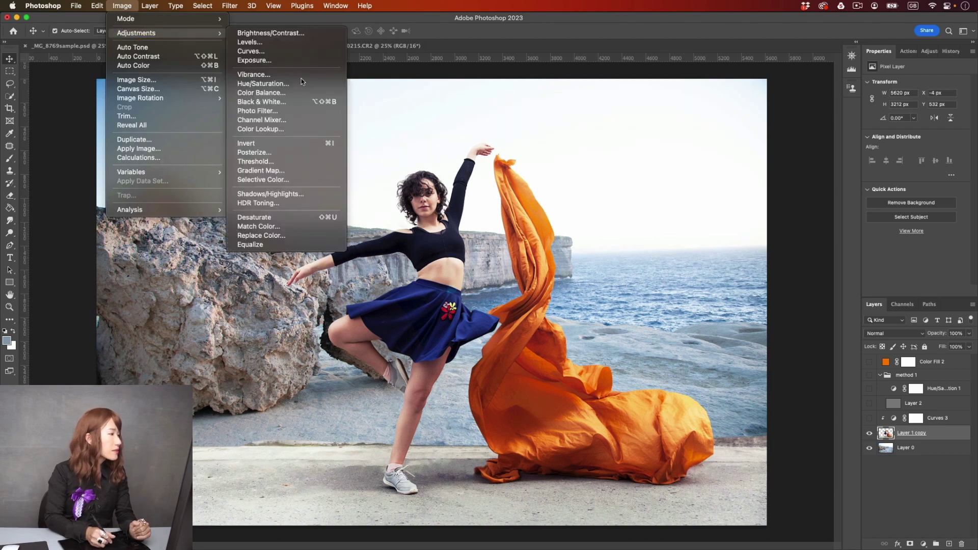
pyautogui.click(301, 226)
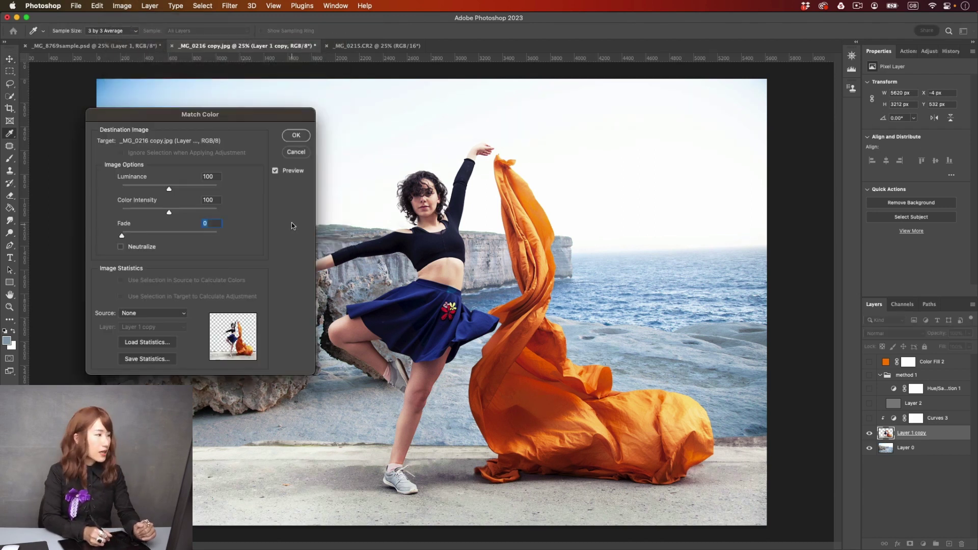
pyautogui.moveTo(254, 113); pyautogui.dragTo(713, 104)
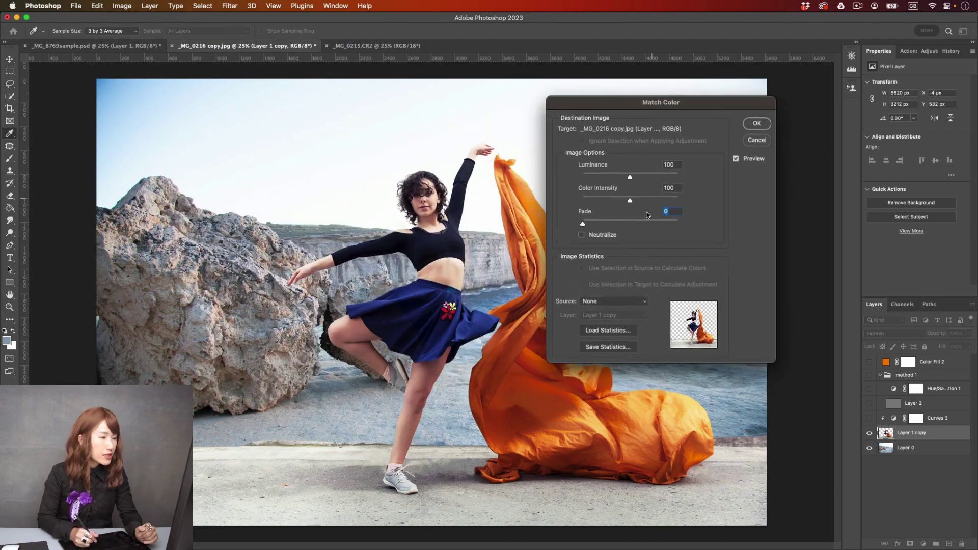
pyautogui.click(621, 302)
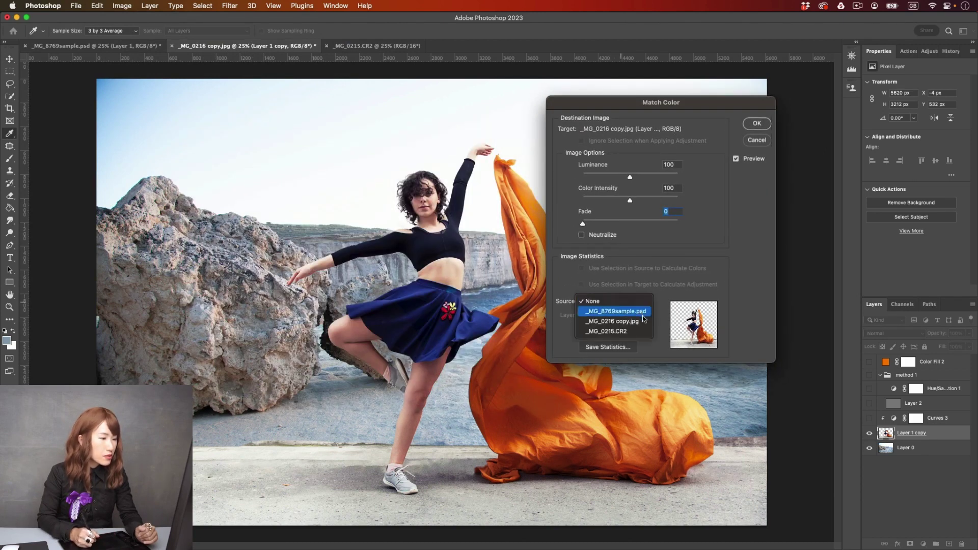
pyautogui.click(612, 320)
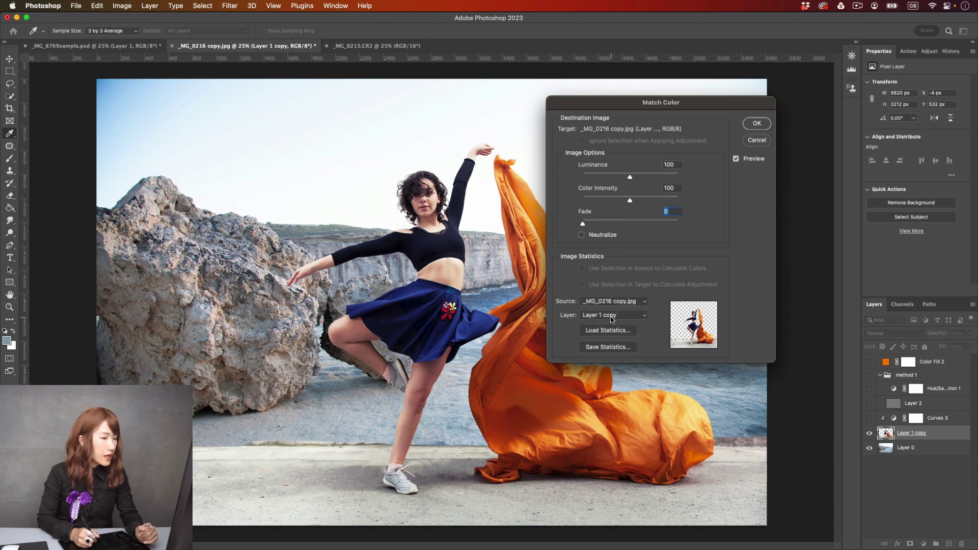
pyautogui.click(637, 318)
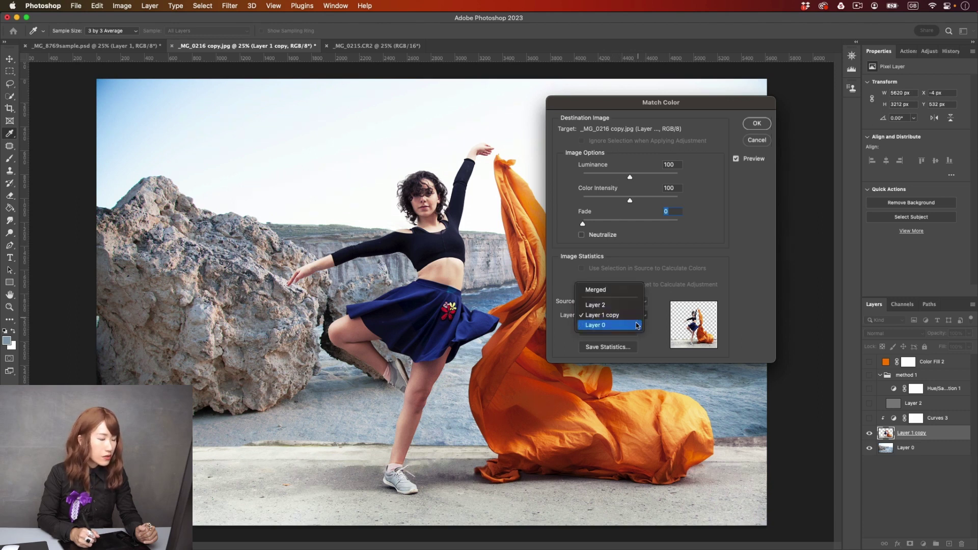
pyautogui.click(636, 325)
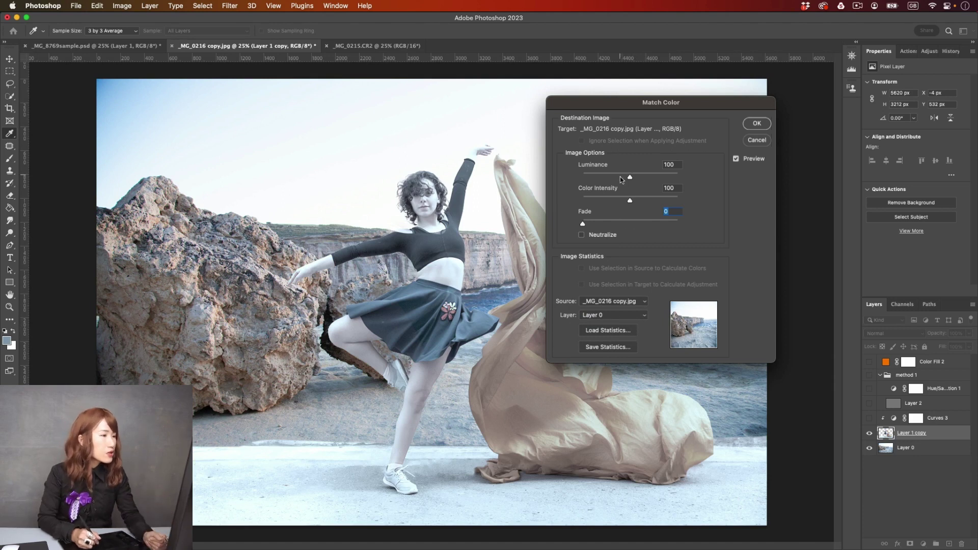
# - Set Luminance 76, Color Intensity 132 and Fade 34, apply, and compare the dancer layer
pyautogui.moveTo(629, 177); pyautogui.dragTo(606, 176)
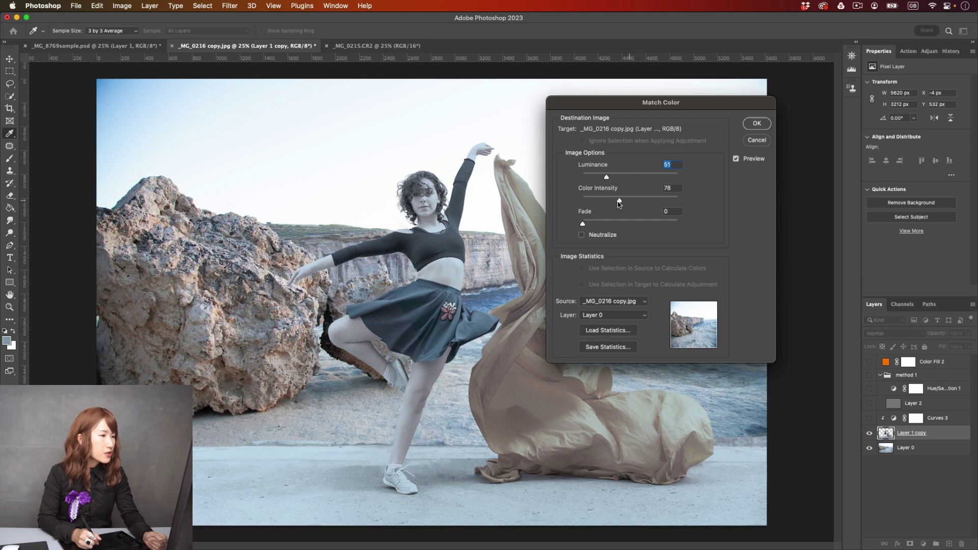
pyautogui.moveTo(603, 201); pyautogui.dragTo(617, 224)
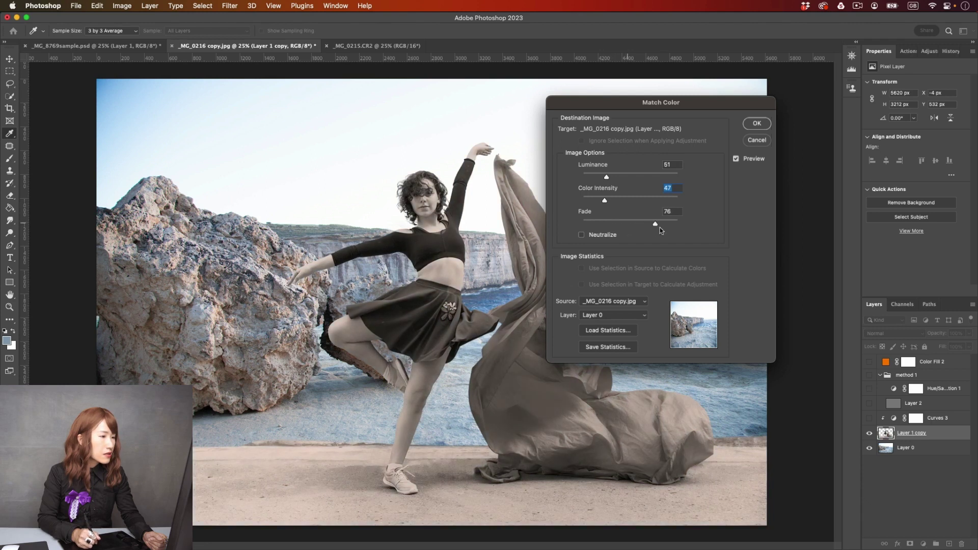
pyautogui.moveTo(660, 227); pyautogui.dragTo(606, 225)
pyautogui.moveTo(608, 202); pyautogui.dragTo(636, 197)
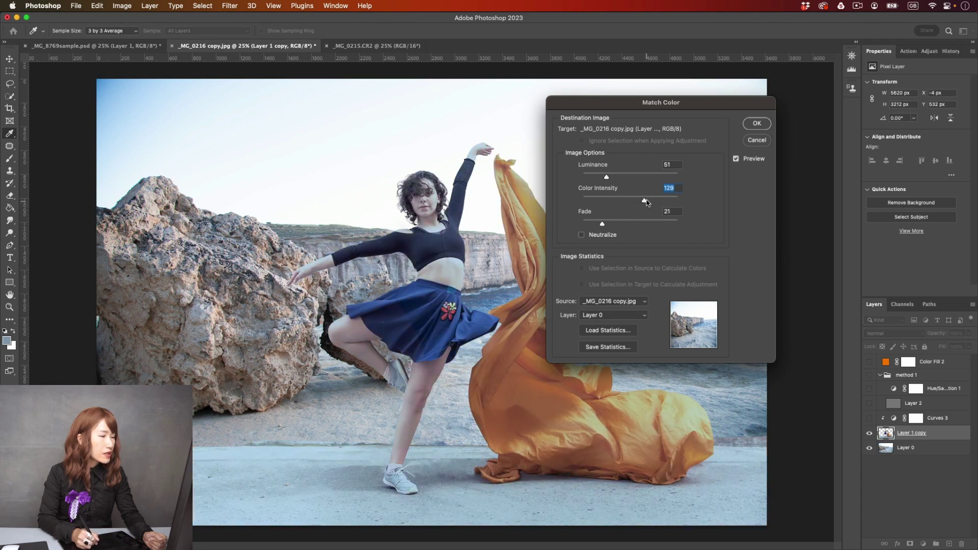
pyautogui.moveTo(658, 109); pyautogui.dragTo(778, 87)
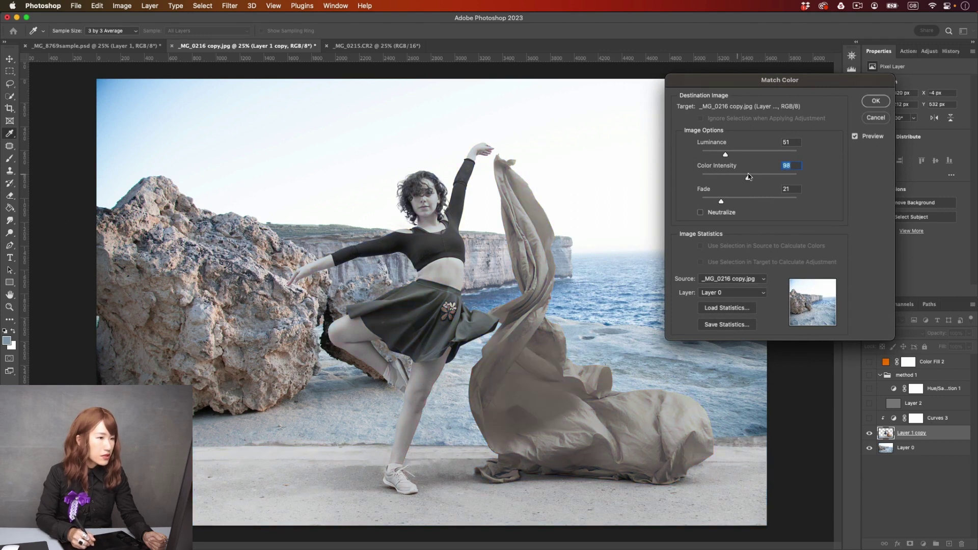
pyautogui.moveTo(735, 177); pyautogui.dragTo(753, 176)
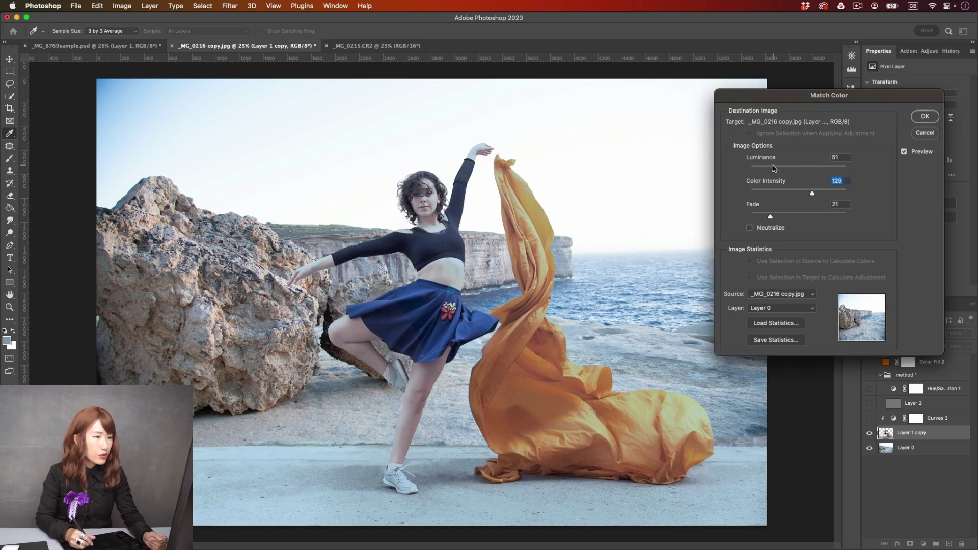
pyautogui.moveTo(773, 169)
pyautogui.mouseDown()
pyautogui.moveTo(764, 169)
pyautogui.moveTo(819, 169)
pyautogui.moveTo(781, 170)
pyautogui.mouseUp()
pyautogui.moveTo(770, 218); pyautogui.dragTo(792, 219)
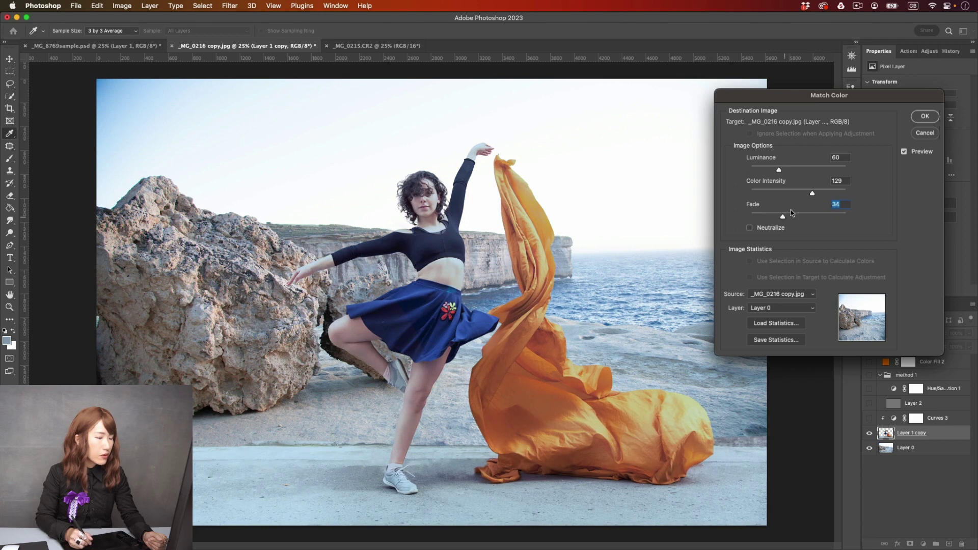
pyautogui.click(814, 194)
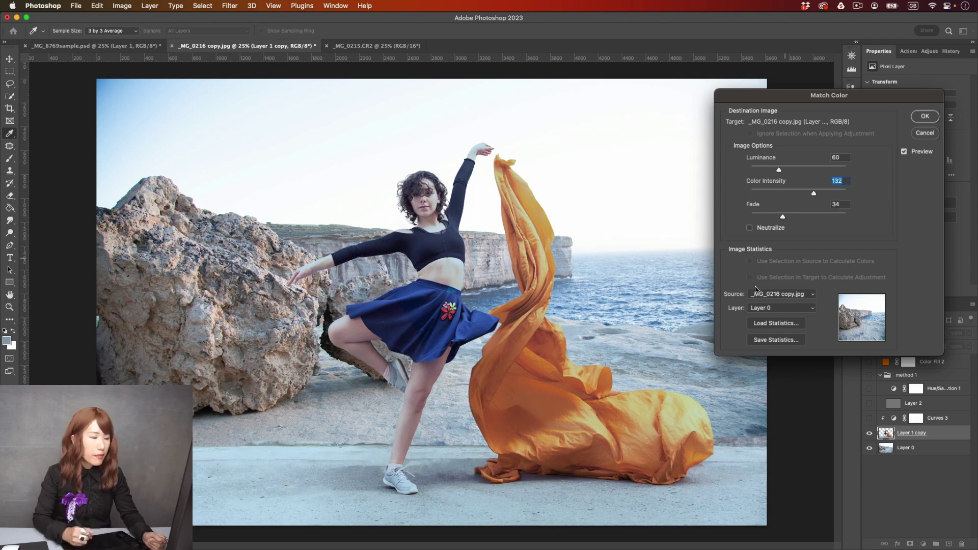
pyautogui.moveTo(778, 170); pyautogui.dragTo(785, 169)
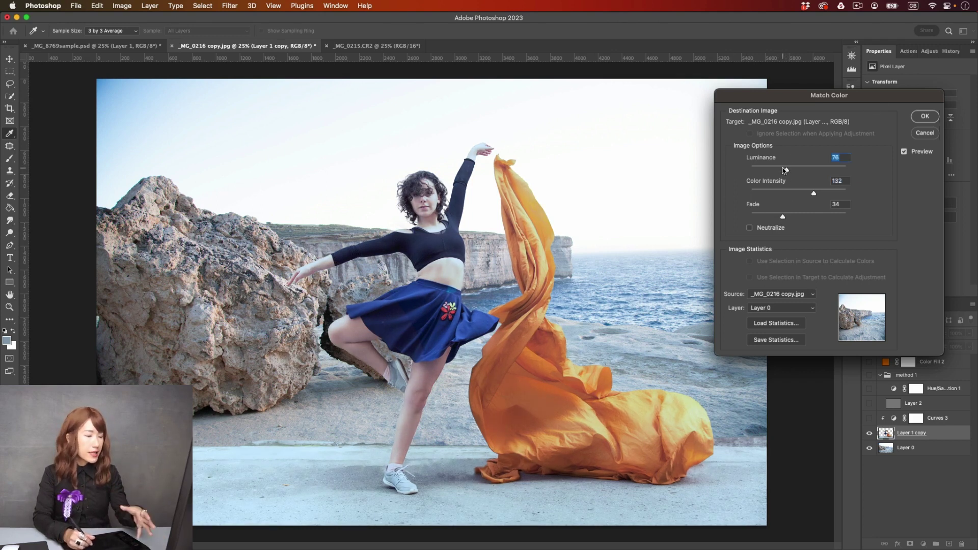
pyautogui.click(924, 117)
pyautogui.click(870, 434)
pyautogui.click(870, 433)
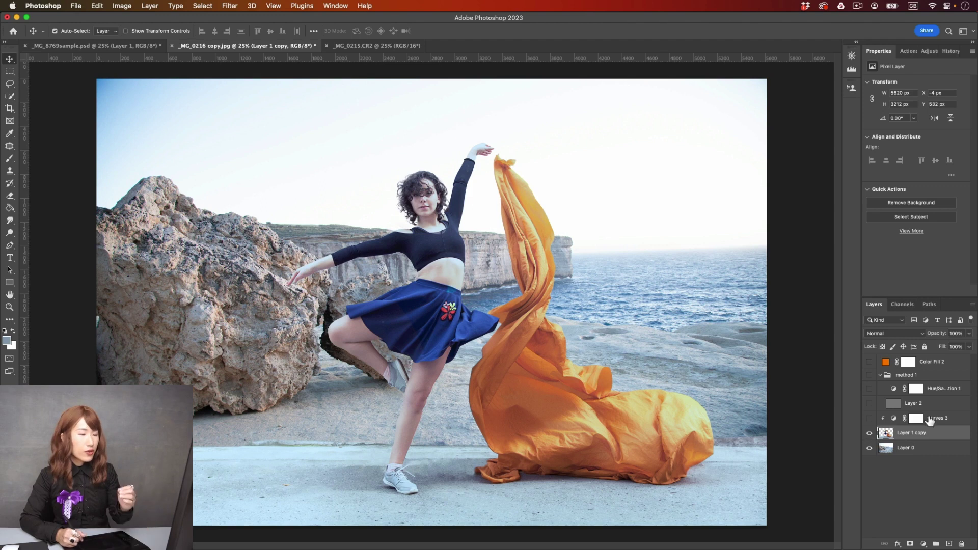
# - Revert via History to the state before Match Color and add a new Curves 4 layer
pyautogui.click(951, 51)
pyautogui.click(943, 246)
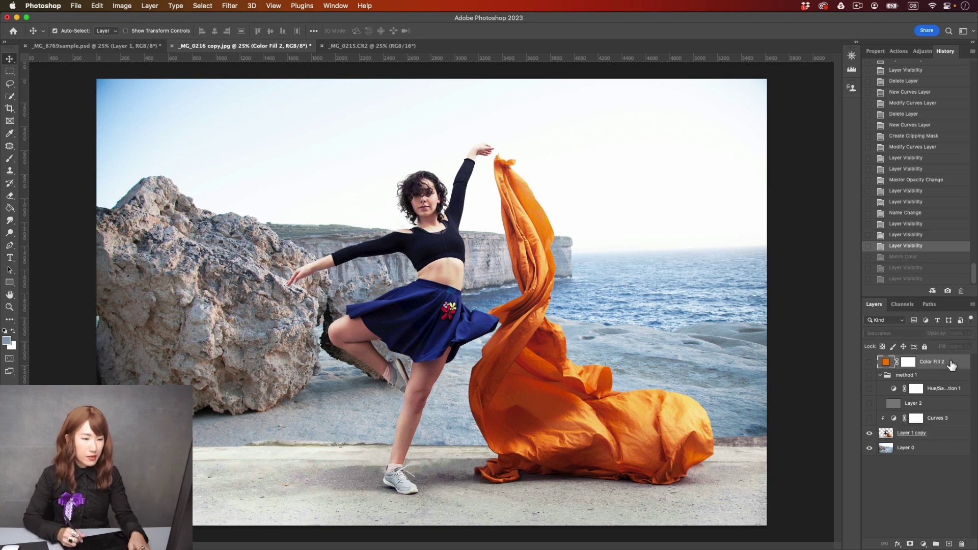
pyautogui.click(924, 544)
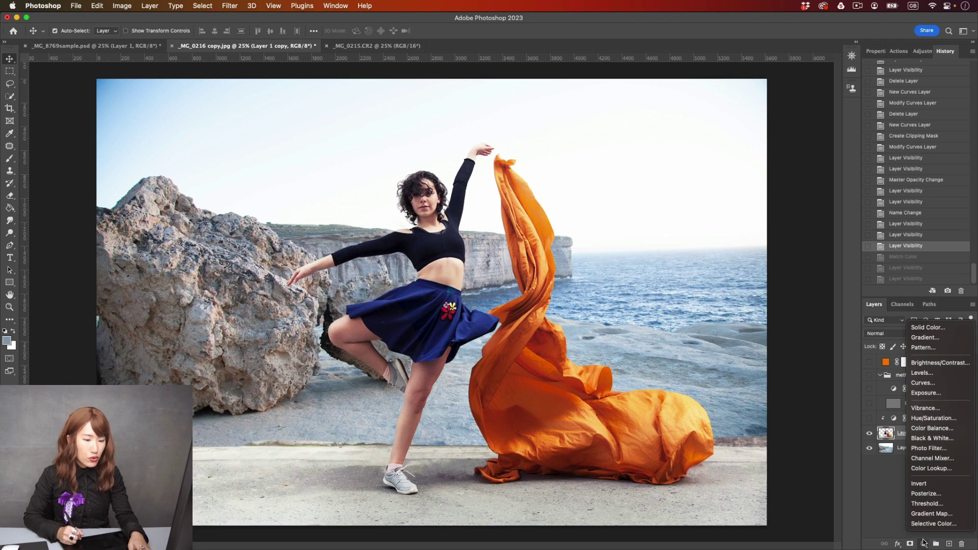
pyautogui.click(924, 383)
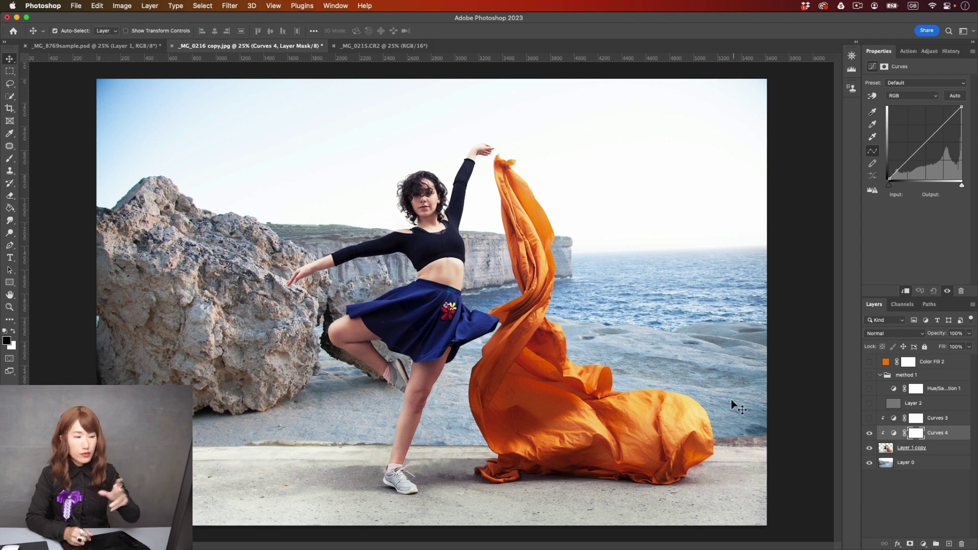
# - Boost blue in the bright tones on Curves 4's Blue channel with the on-image tool
pyautogui.click(913, 100)
pyautogui.click(912, 124)
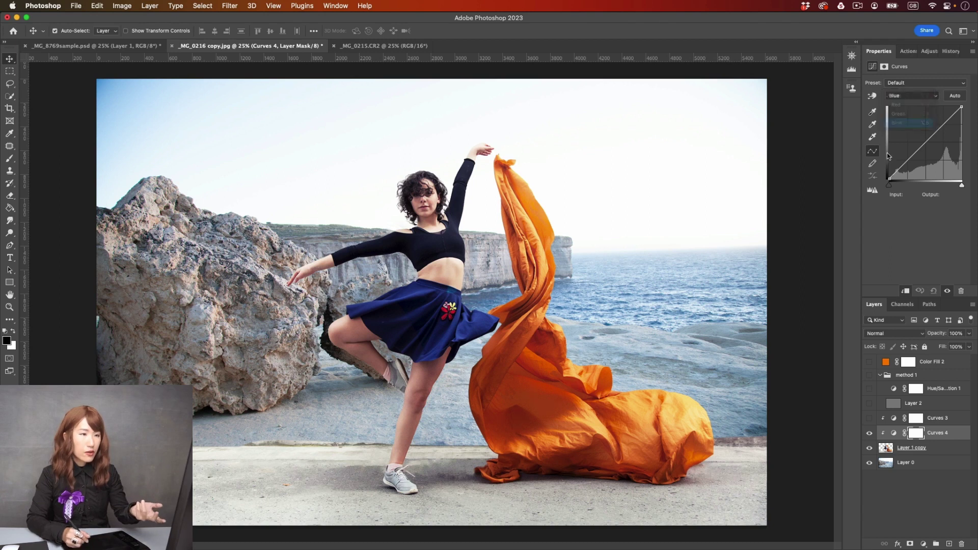
pyautogui.click(872, 96)
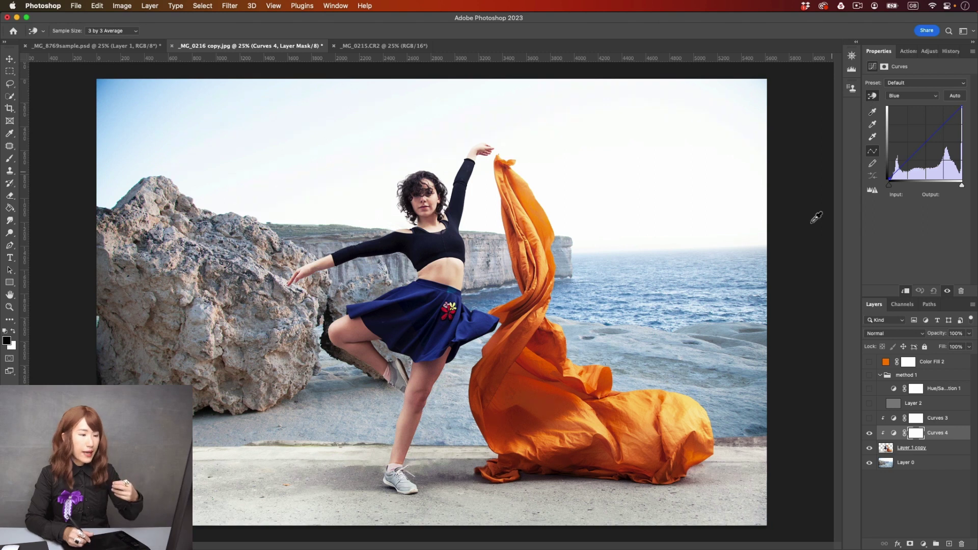
pyautogui.moveTo(742, 496); pyautogui.dragTo(747, 480)
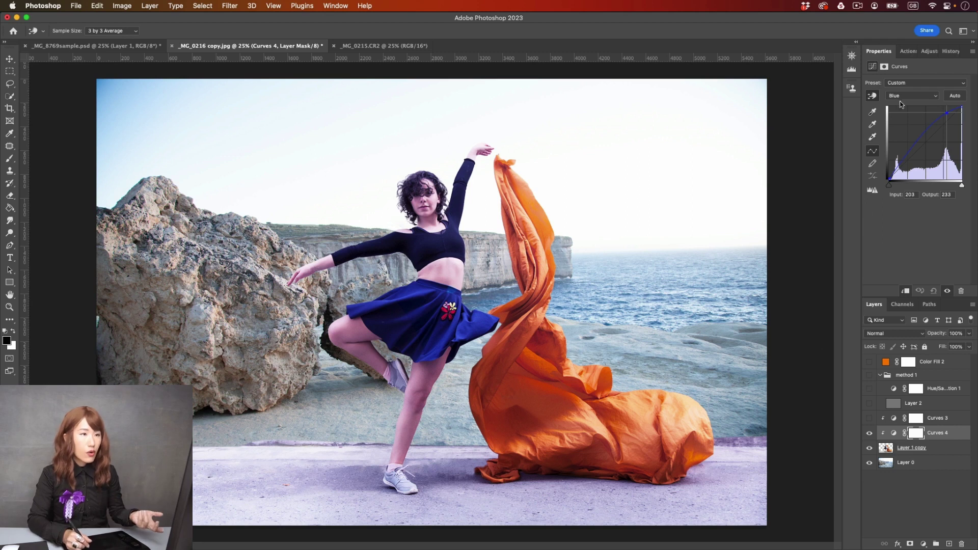
# - Pull the Red curve down (191→168) and lift the Blue curve further to 221
pyautogui.click(918, 95)
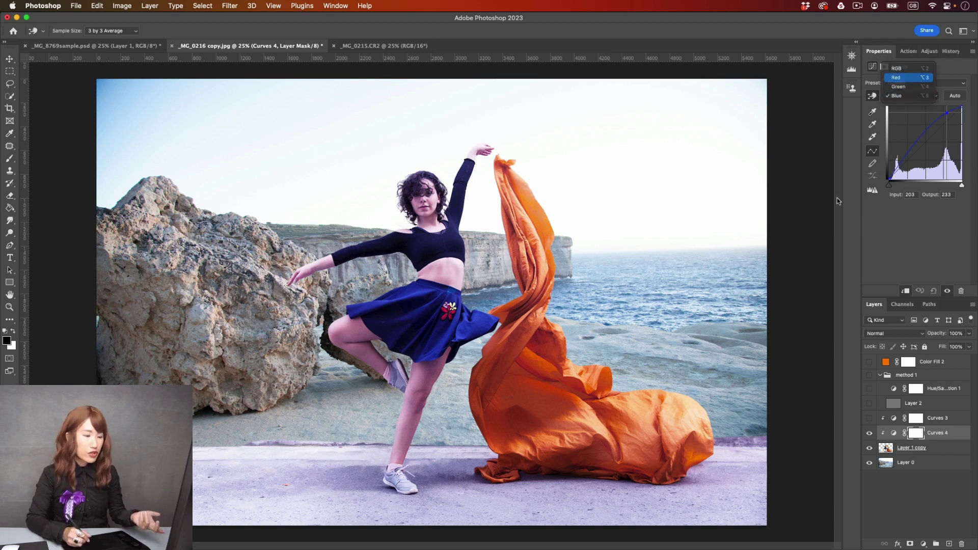
pyautogui.click(919, 77)
pyautogui.moveTo(753, 465); pyautogui.dragTo(758, 483)
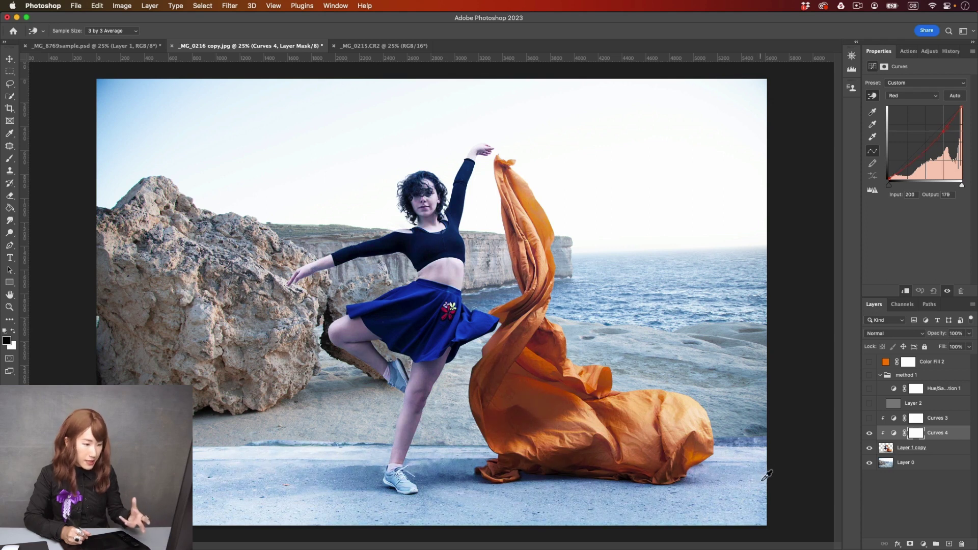
pyautogui.click(916, 96)
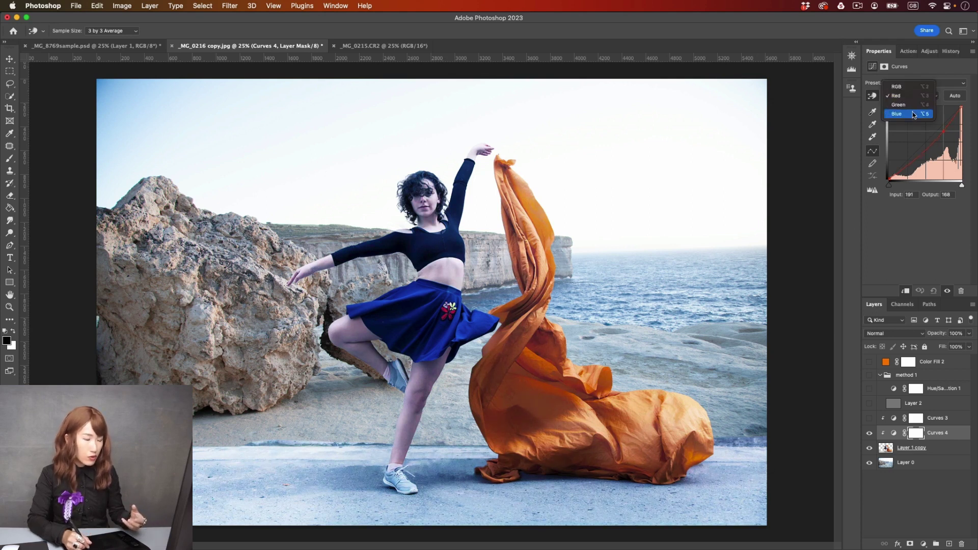
pyautogui.click(913, 111)
pyautogui.moveTo(757, 493); pyautogui.dragTo(759, 497)
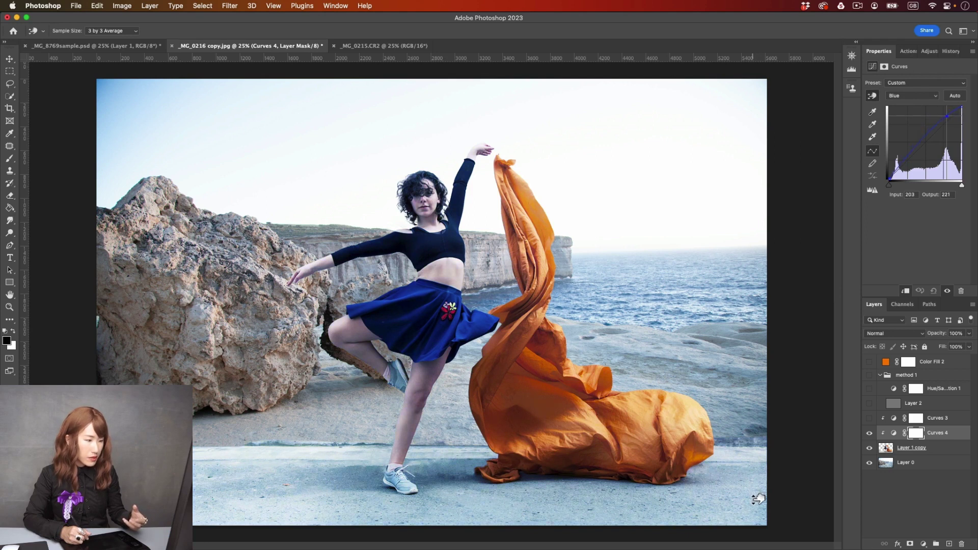
pyautogui.hotkey('alt', '.')
pyautogui.press('j')
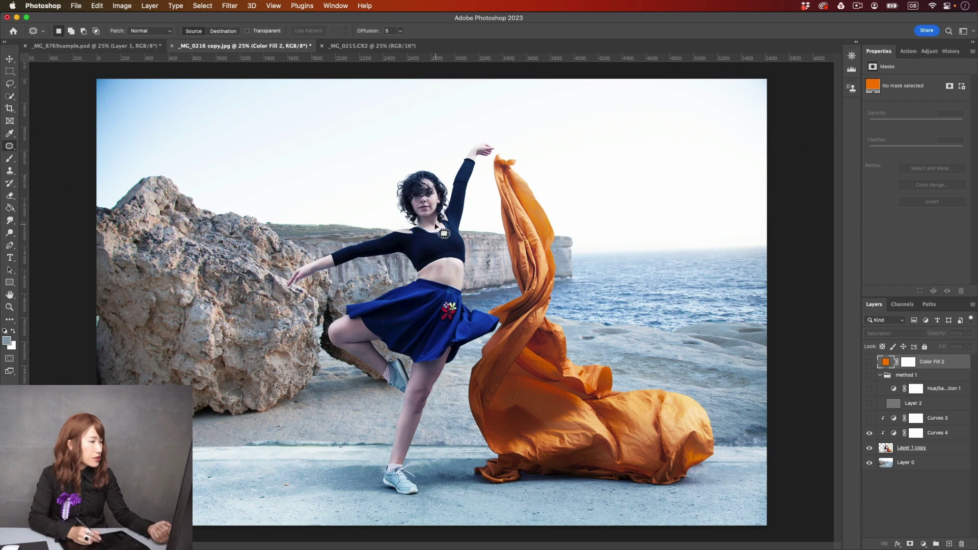
# - Add a clipped Curves 5 layer above Curves 4 and drag its RGB curve slightly down
pyautogui.click(951, 435)
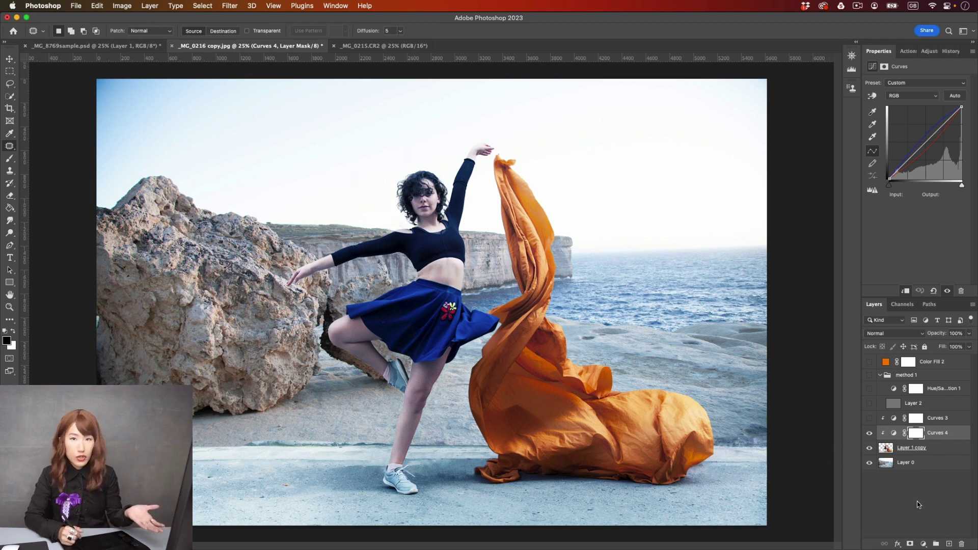
pyautogui.press('super+alt+m')
pyautogui.press('Return')
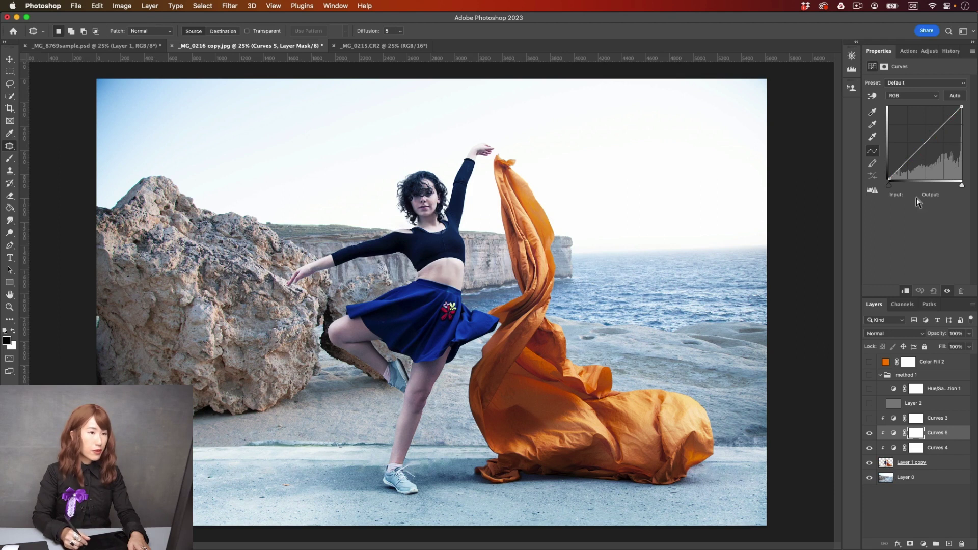
pyautogui.click(873, 95)
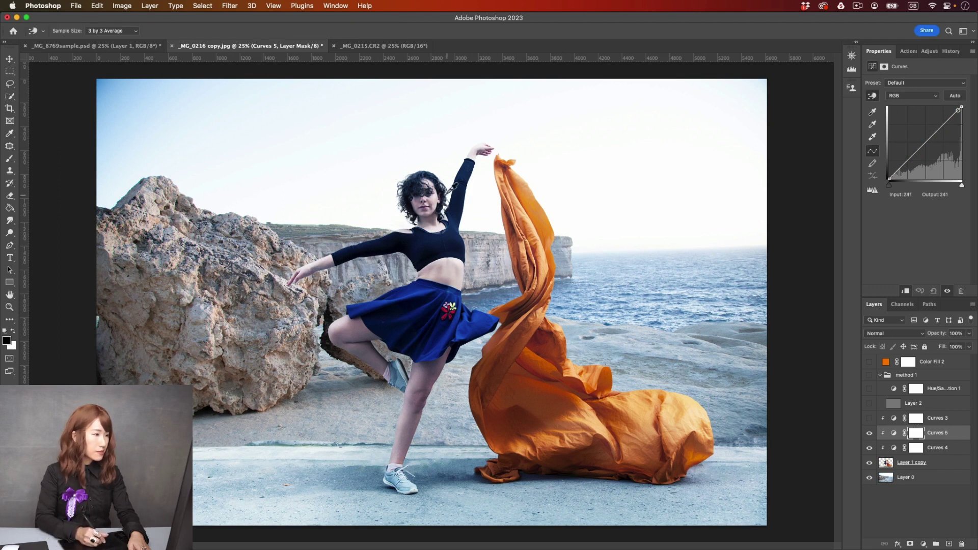
pyautogui.moveTo(440, 198); pyautogui.dragTo(439, 206)
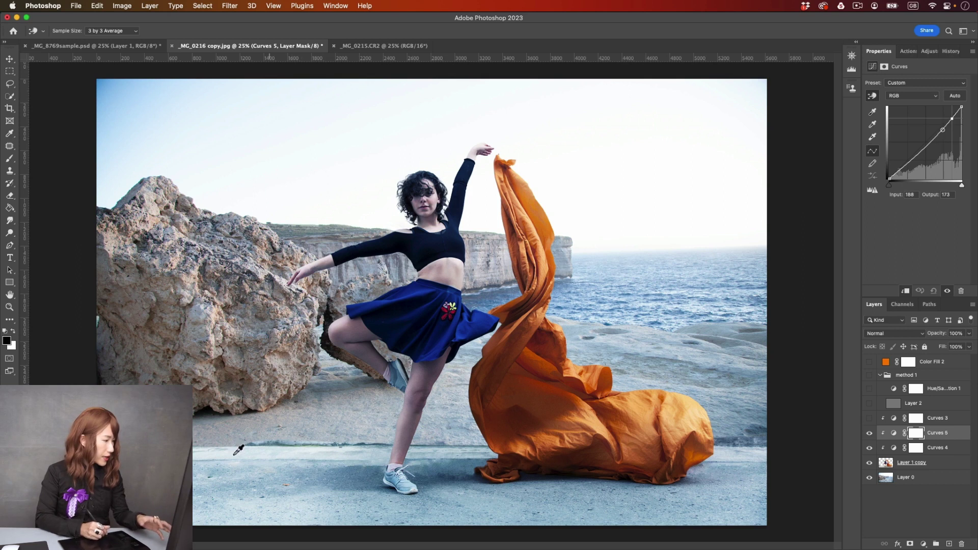
# - Paint Curves 4's mask over the lower-left road with a 700 px brush at 20% opacity
pyautogui.press('j')
pyautogui.click(915, 448)
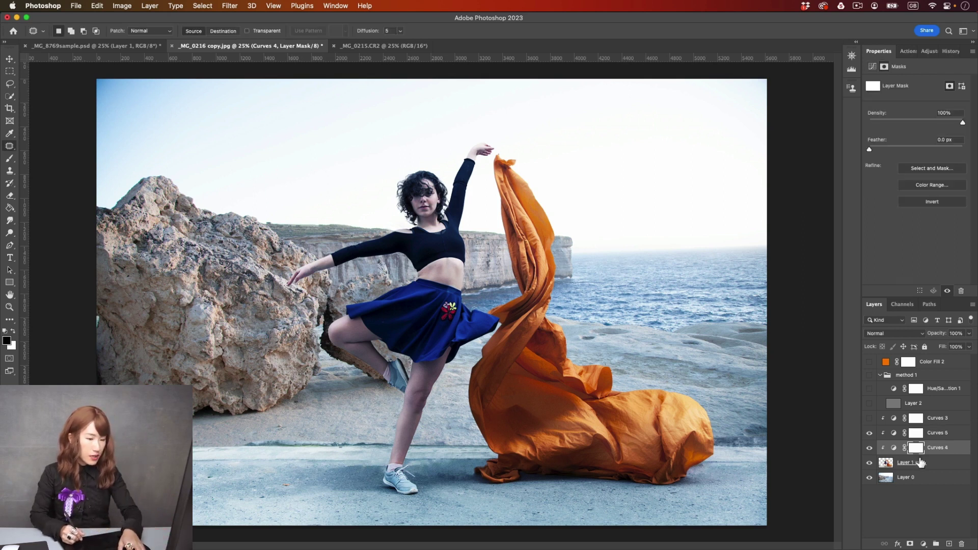
pyautogui.click(870, 448)
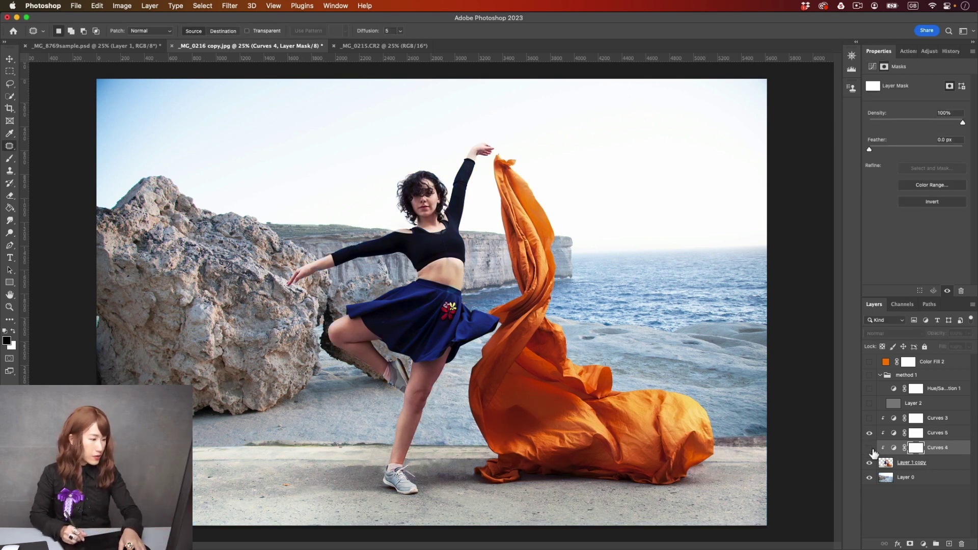
pyautogui.click(870, 449)
pyautogui.press('b')
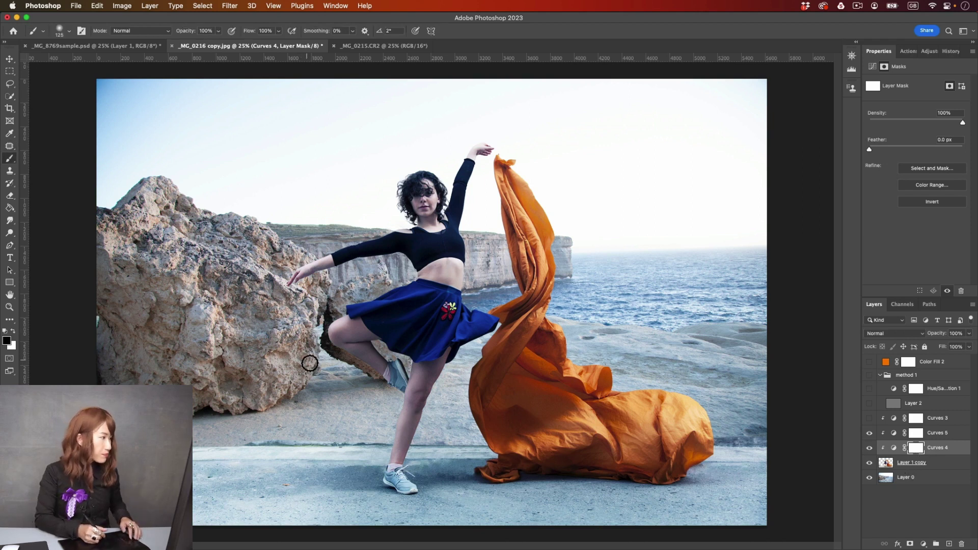
pyautogui.press(']')
pyautogui.press(']')
pyautogui.press(']')
pyautogui.press(']')
pyautogui.press(']')
pyautogui.press(']')
pyautogui.press(']')
pyautogui.press(']')
pyautogui.press(']')
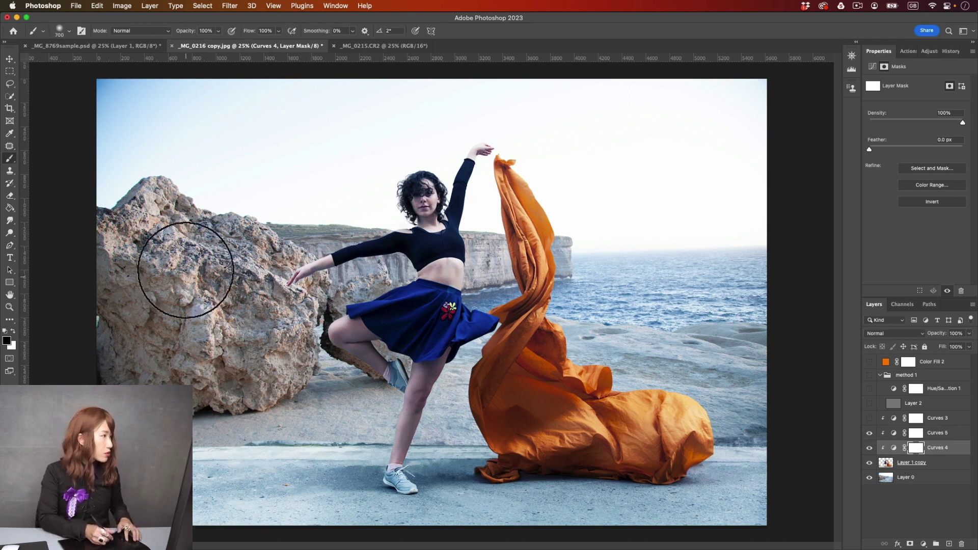
pyautogui.click(186, 32)
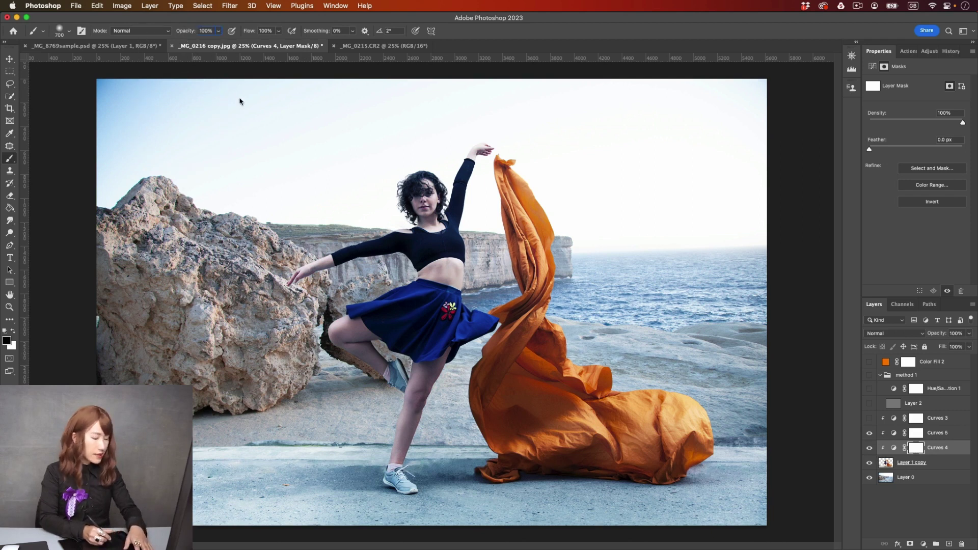
pyautogui.press('2')
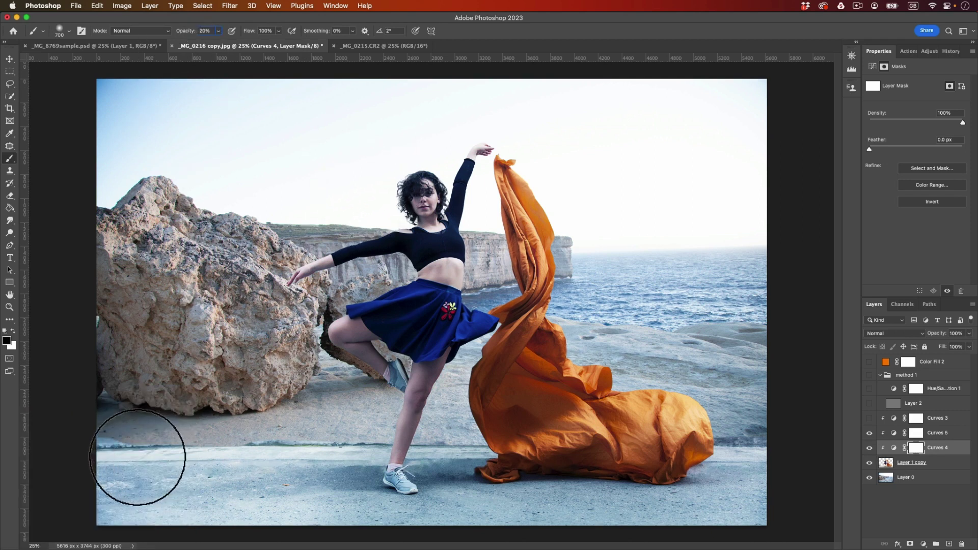
pyautogui.moveTo(138, 457)
pyautogui.mouseDown()
pyautogui.moveTo(98, 464)
pyautogui.moveTo(202, 454)
pyautogui.moveTo(117, 464)
pyautogui.moveTo(257, 467)
pyautogui.moveTo(133, 475)
pyautogui.moveTo(154, 478)
pyautogui.moveTo(299, 480)
pyautogui.moveTo(407, 468)
pyautogui.moveTo(314, 485)
pyautogui.moveTo(405, 470)
pyautogui.moveTo(192, 479)
pyautogui.moveTo(459, 464)
pyautogui.moveTo(248, 492)
pyautogui.moveTo(662, 501)
pyautogui.moveTo(629, 522)
pyautogui.mouseUp()
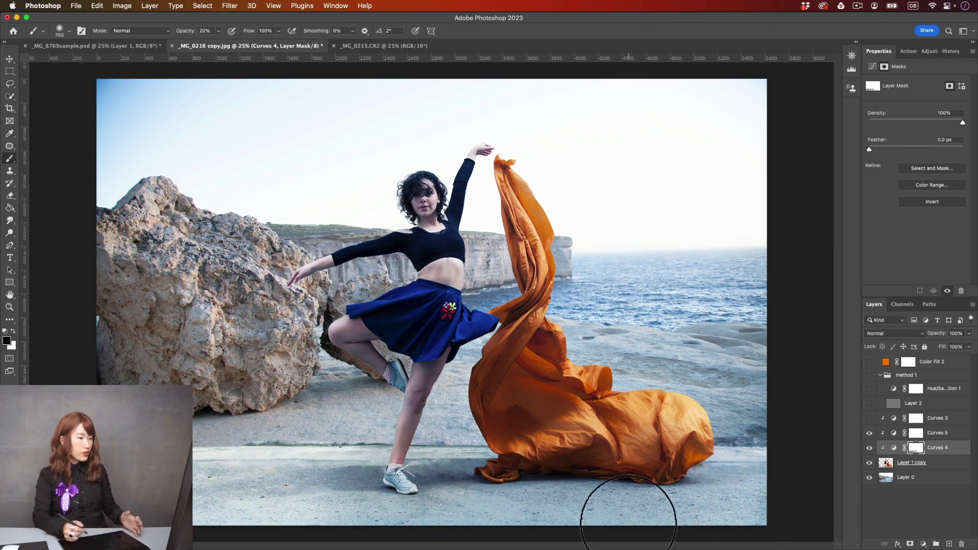
# - Shrink the brush to 100 px and copy the mask onto Layer 1 copy
pyautogui.press('super+minus')
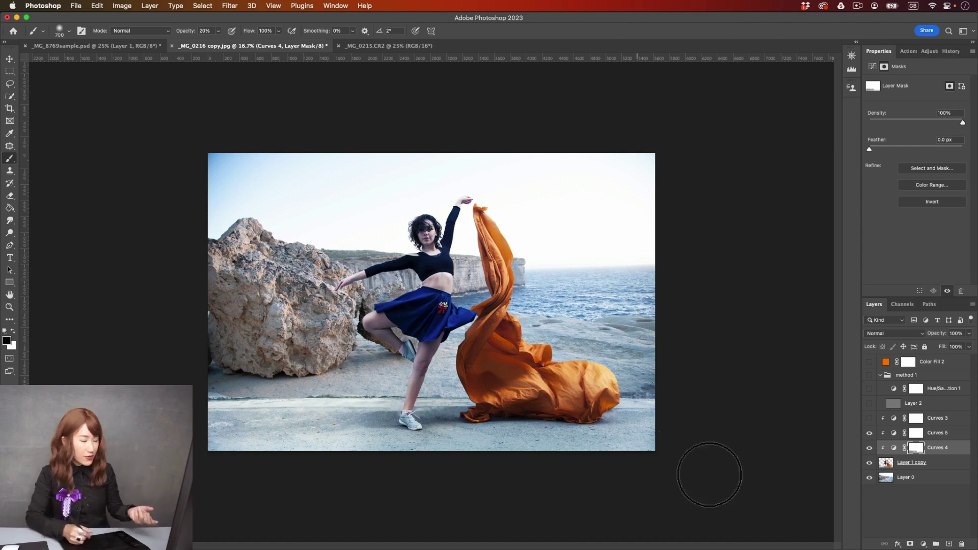
pyautogui.press('[')
pyautogui.press('[')
pyautogui.press('[')
pyautogui.press('[')
pyautogui.press('[')
pyautogui.press('[')
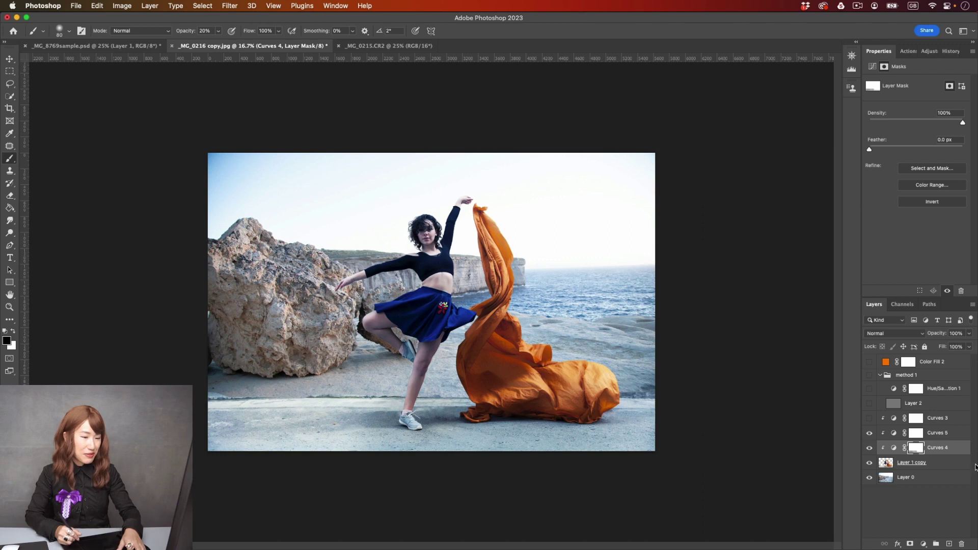
pyautogui.moveTo(948, 470); pyautogui.dragTo(946, 466)
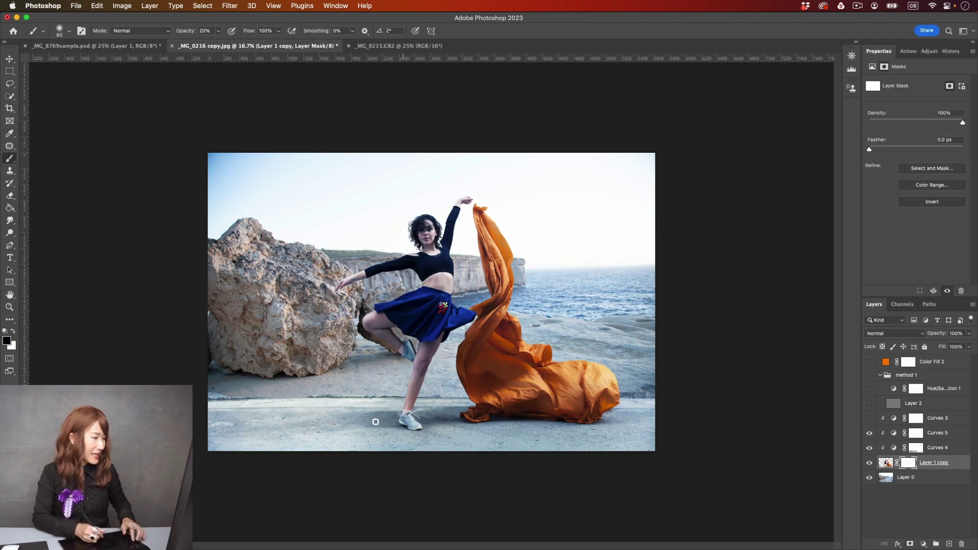
# - Paint soft strokes along the ground in Layer 1 copy's mask at 175–500 px, 40% opacity
pyautogui.press(']')
pyautogui.press(']')
pyautogui.press(']')
pyautogui.press(']')
pyautogui.press(']')
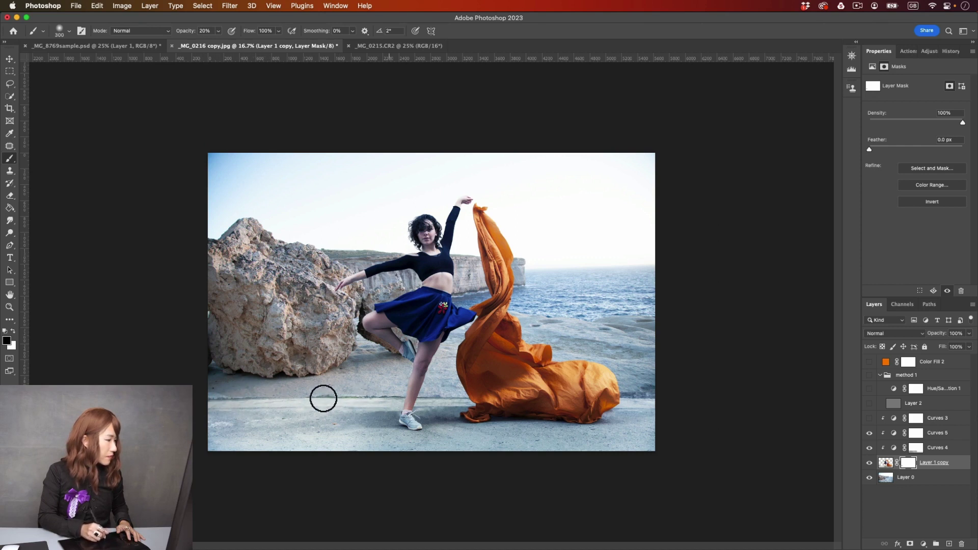
pyautogui.press('[')
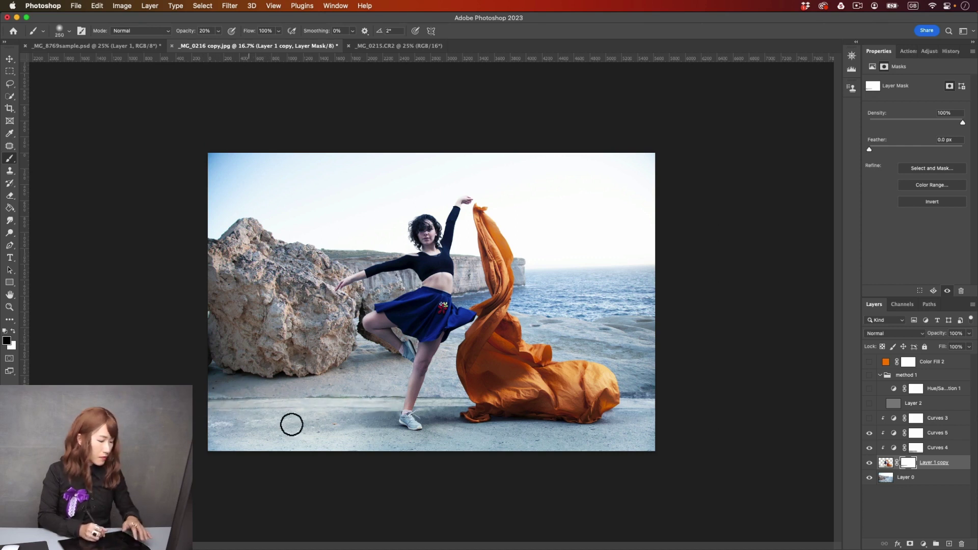
pyautogui.press('[')
pyautogui.press('[')
pyautogui.press('4')
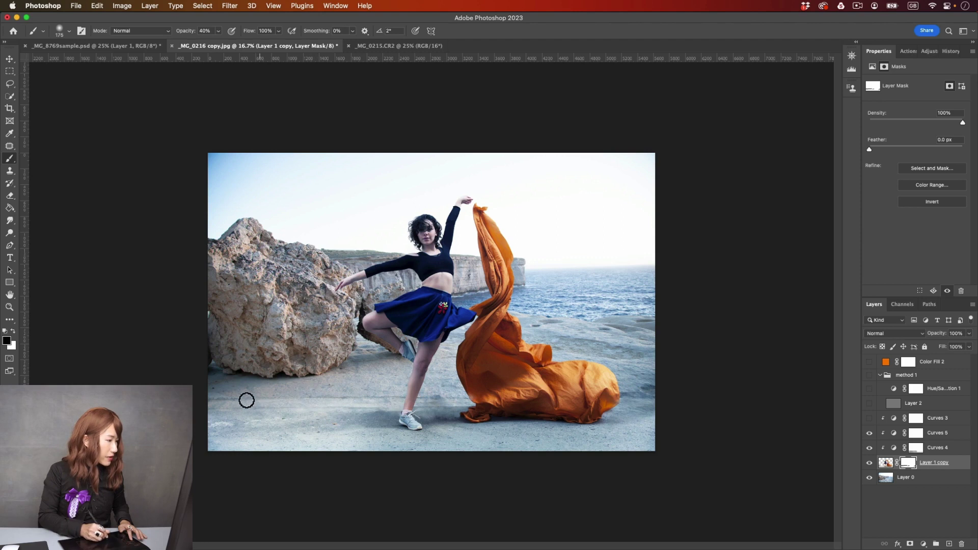
pyautogui.moveTo(237, 406); pyautogui.dragTo(363, 409)
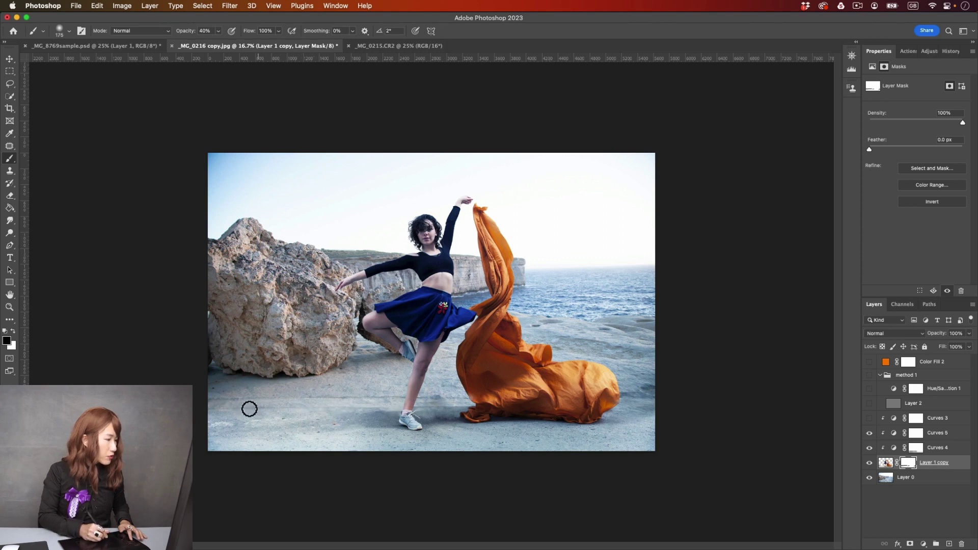
pyautogui.moveTo(224, 411); pyautogui.dragTo(310, 400)
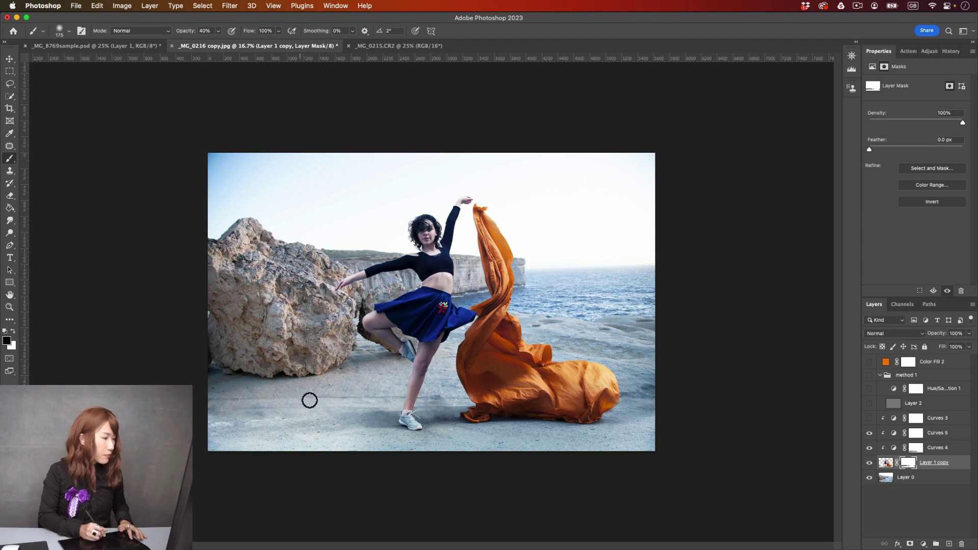
pyautogui.press(']')
pyautogui.press(']')
pyautogui.press(']')
pyautogui.press(']')
pyautogui.press(']')
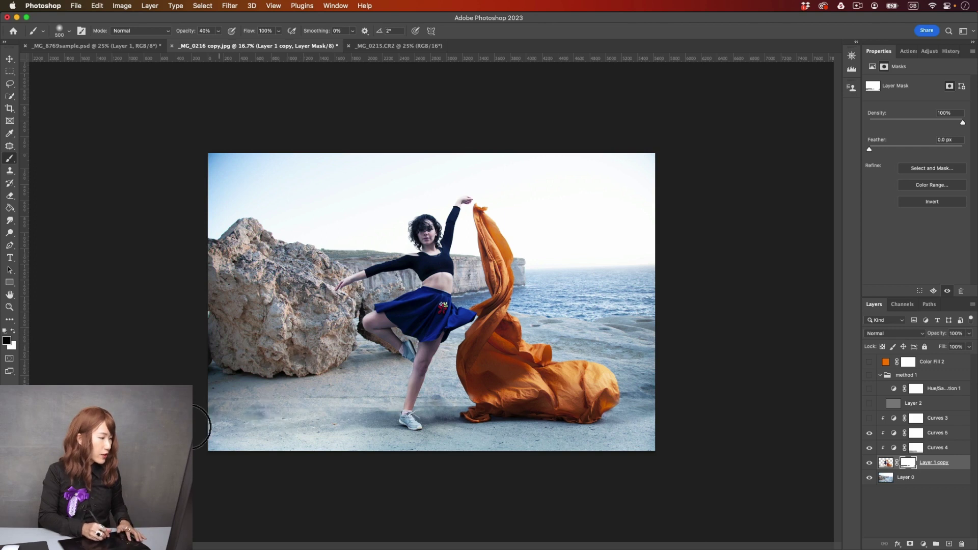
pyautogui.moveTo(327, 415); pyautogui.dragTo(240, 415)
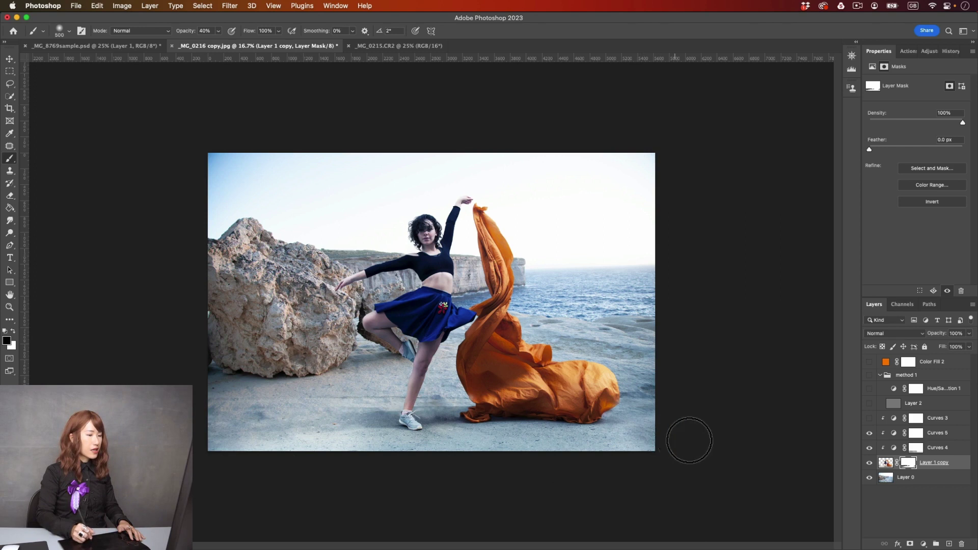
# - Set brush opacity back to 20% and zoom in to inspect the fabric's base near the legs
pyautogui.press('2')
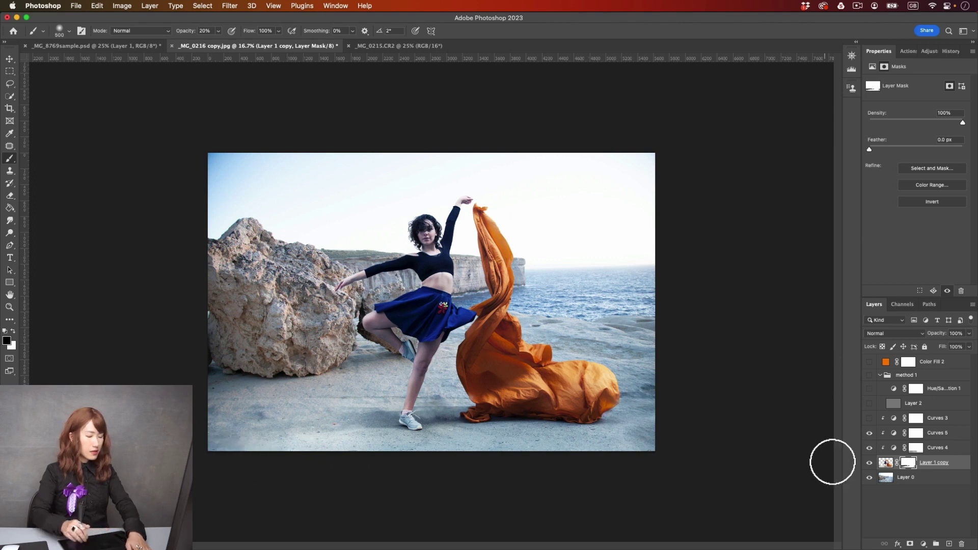
pyautogui.press('super+minus')
pyautogui.press('super+plus')
pyautogui.press('super+plus')
pyautogui.press('super+plus')
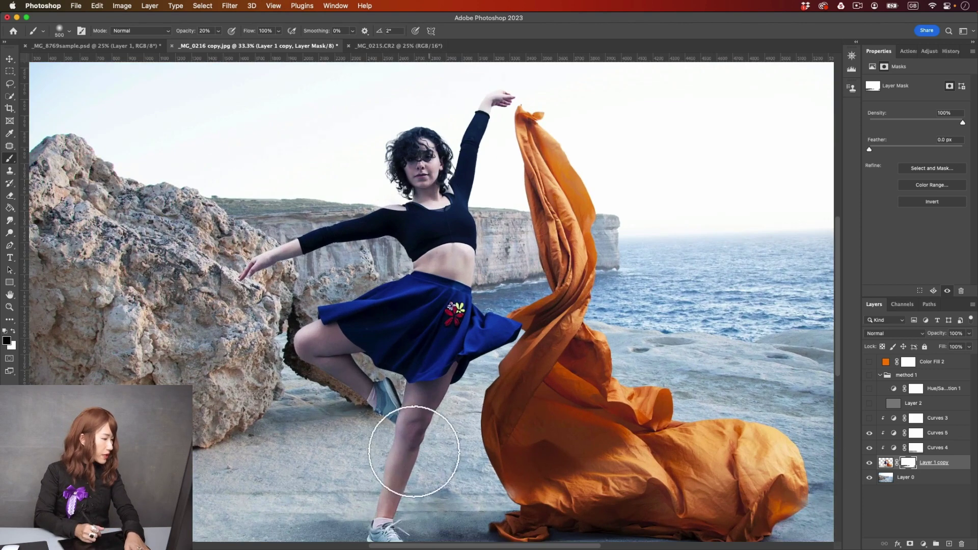
pyautogui.scroll(-5, 403, 383)
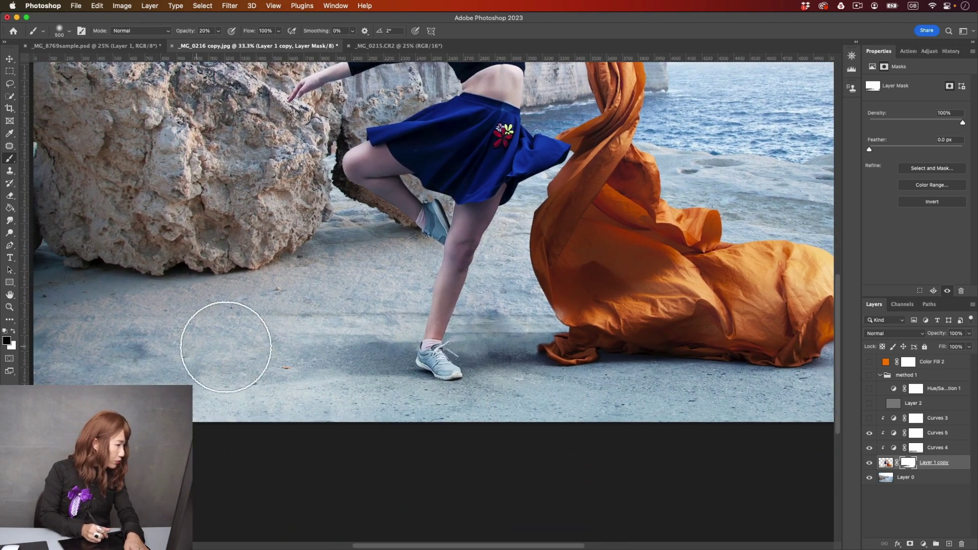
pyautogui.moveTo(723, 395); pyautogui.dragTo(419, 356)
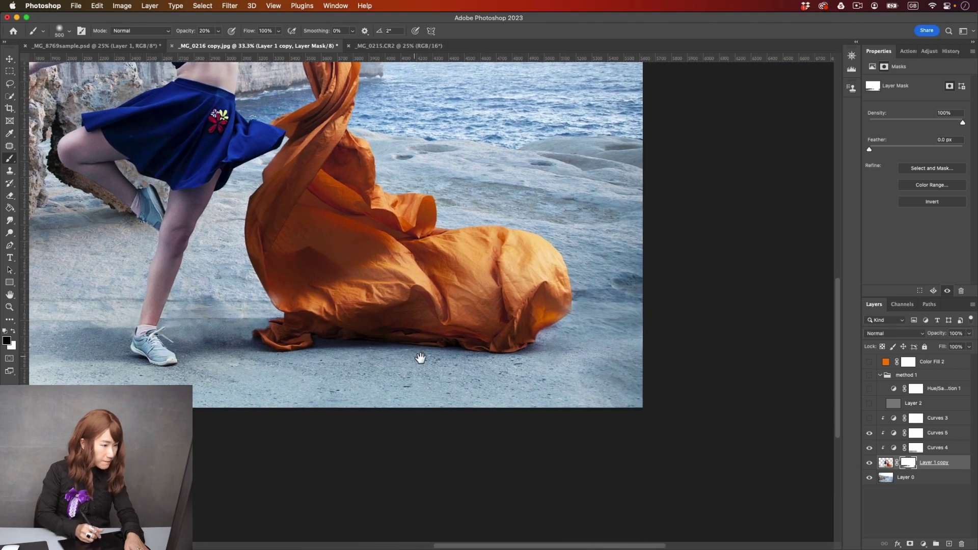